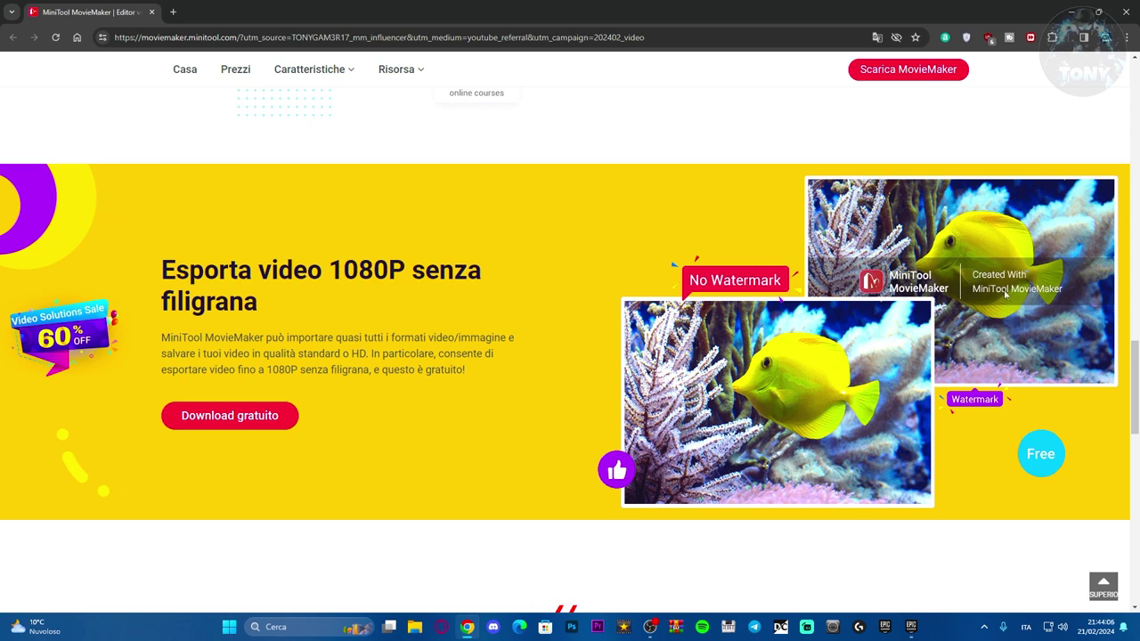
Step: Look through the MiniTool MovieMaker product page and compare the plans on its pricing page
scroll(682, 355, down, 3)
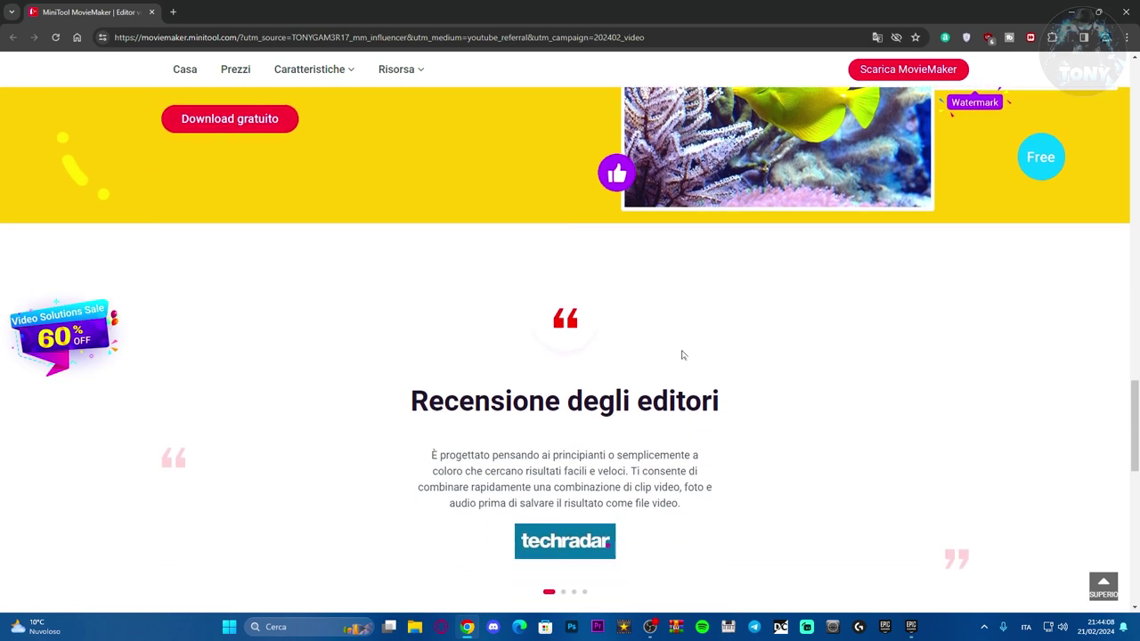
scroll(683, 355, down, 3)
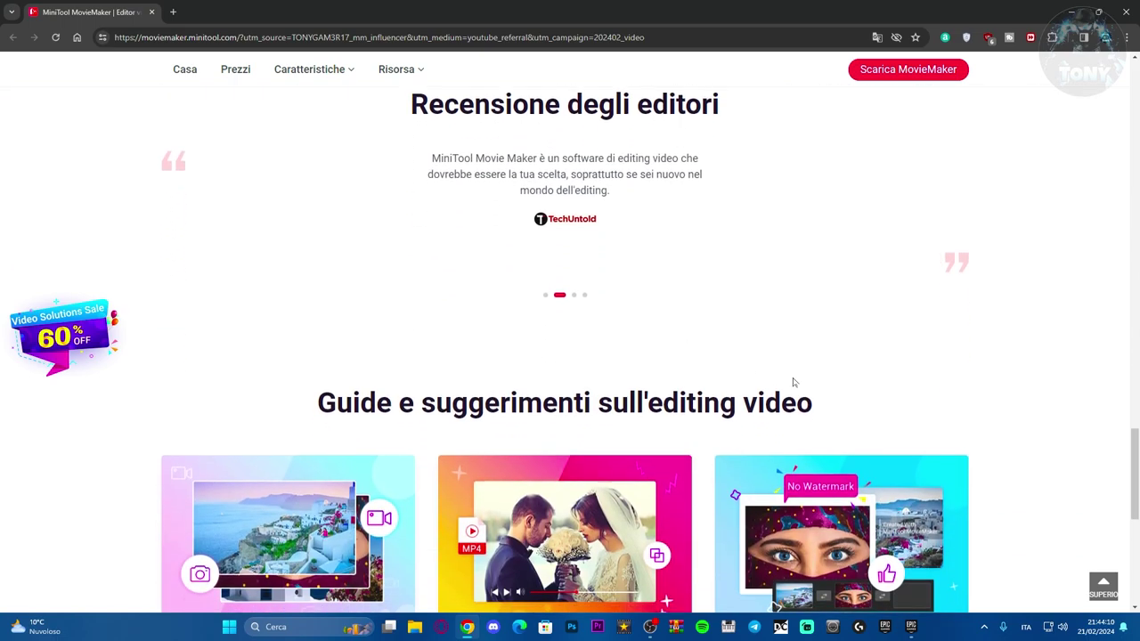
scroll(795, 374, down, 4)
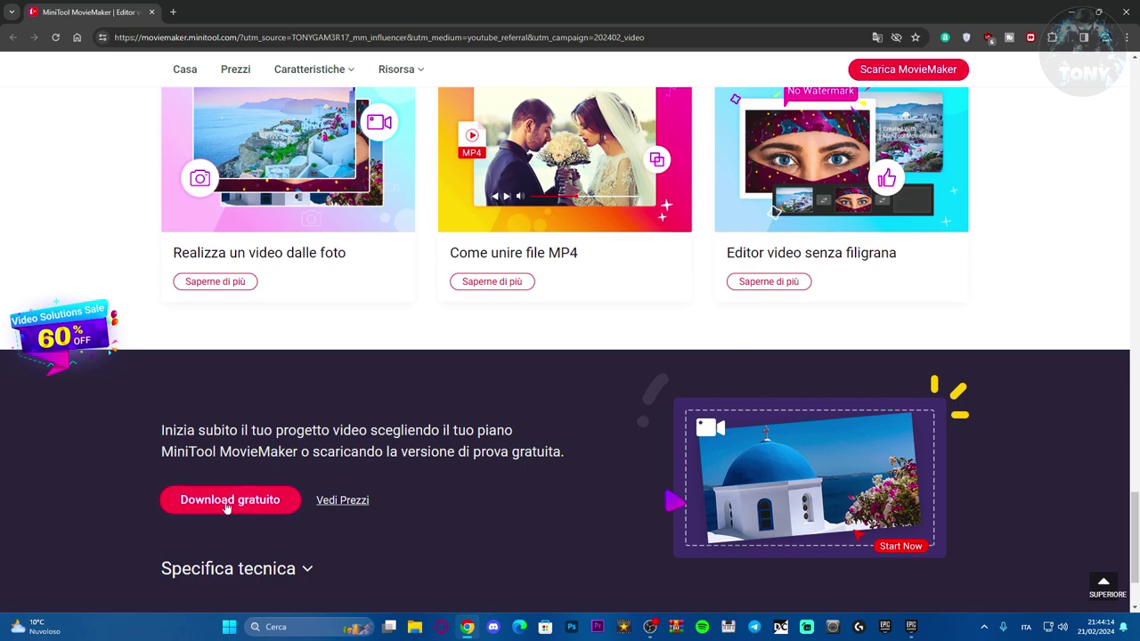
scroll(437, 461, down, 1)
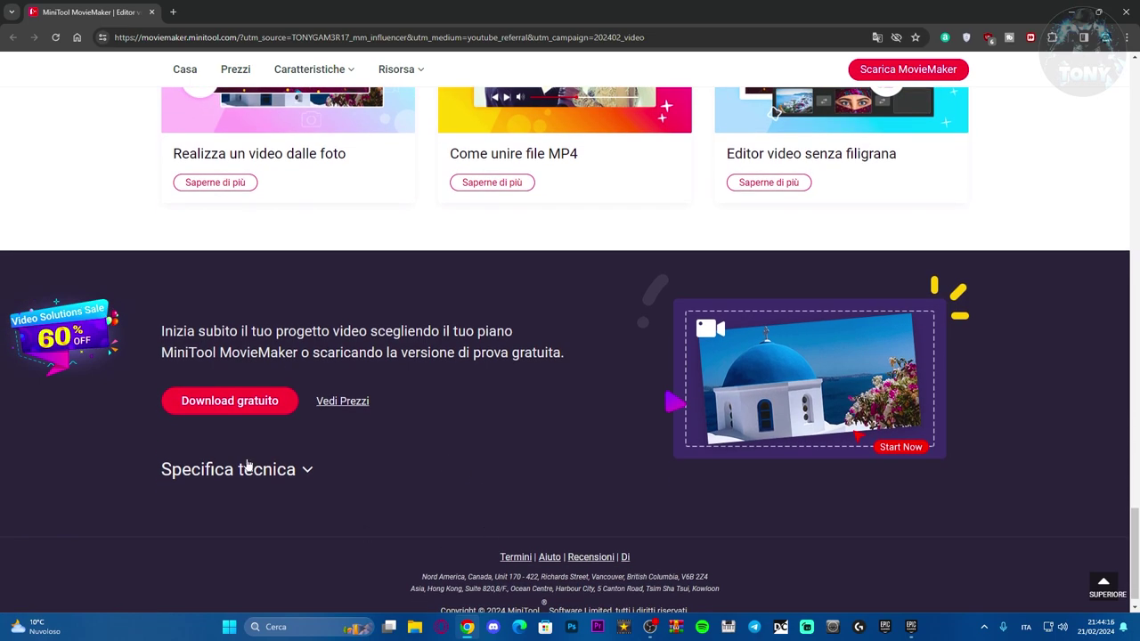
click(346, 405)
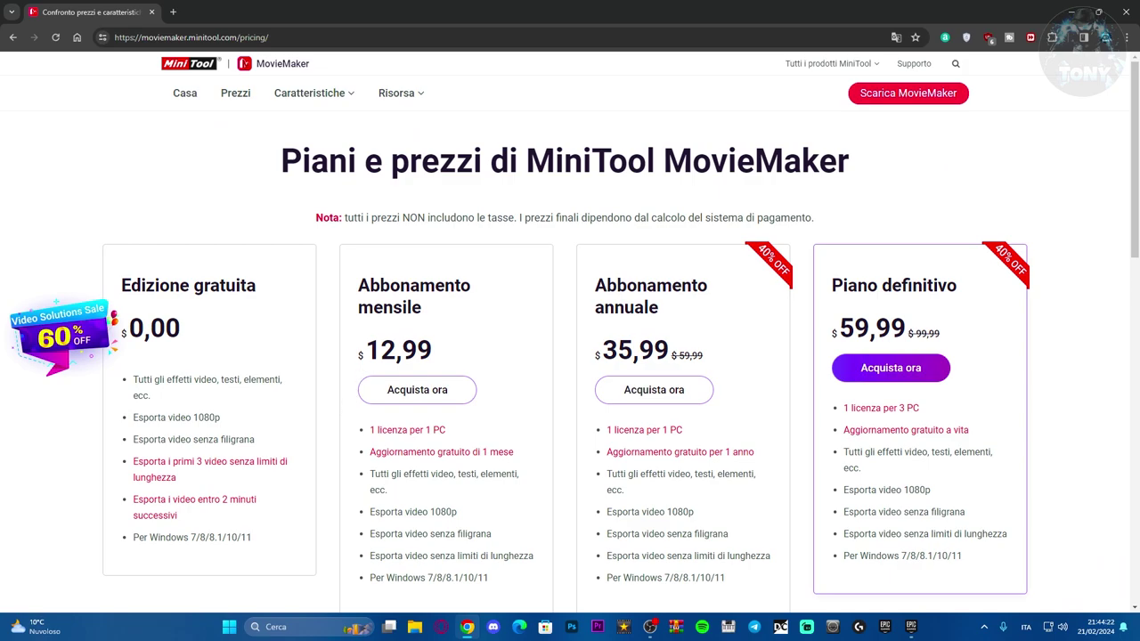
scroll(372, 392, down, 1)
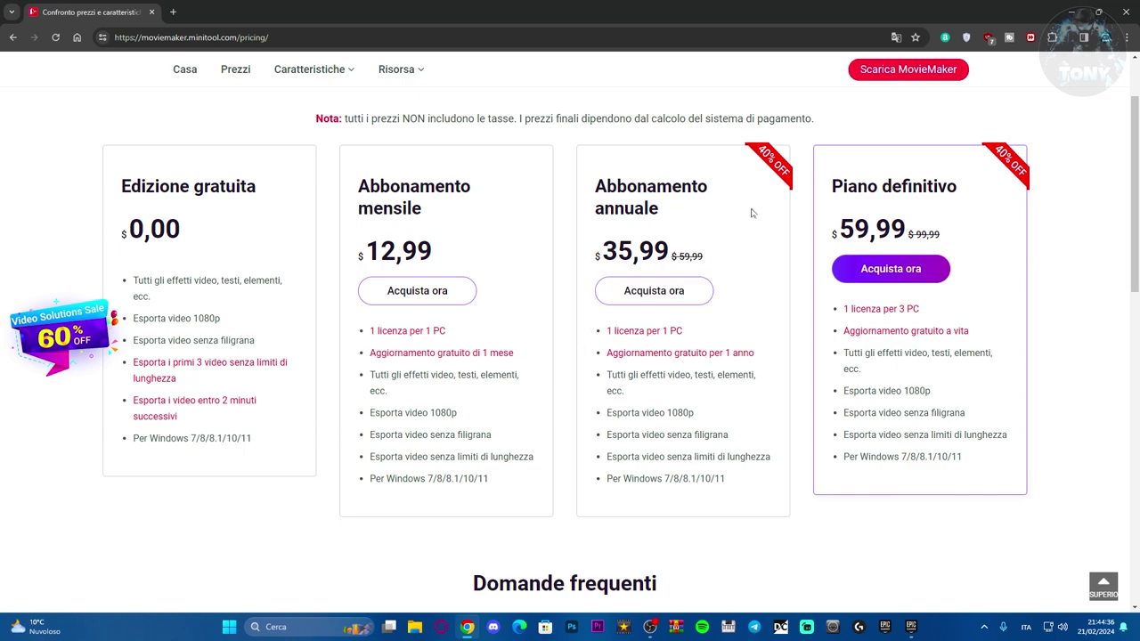
scroll(585, 419, up, 1)
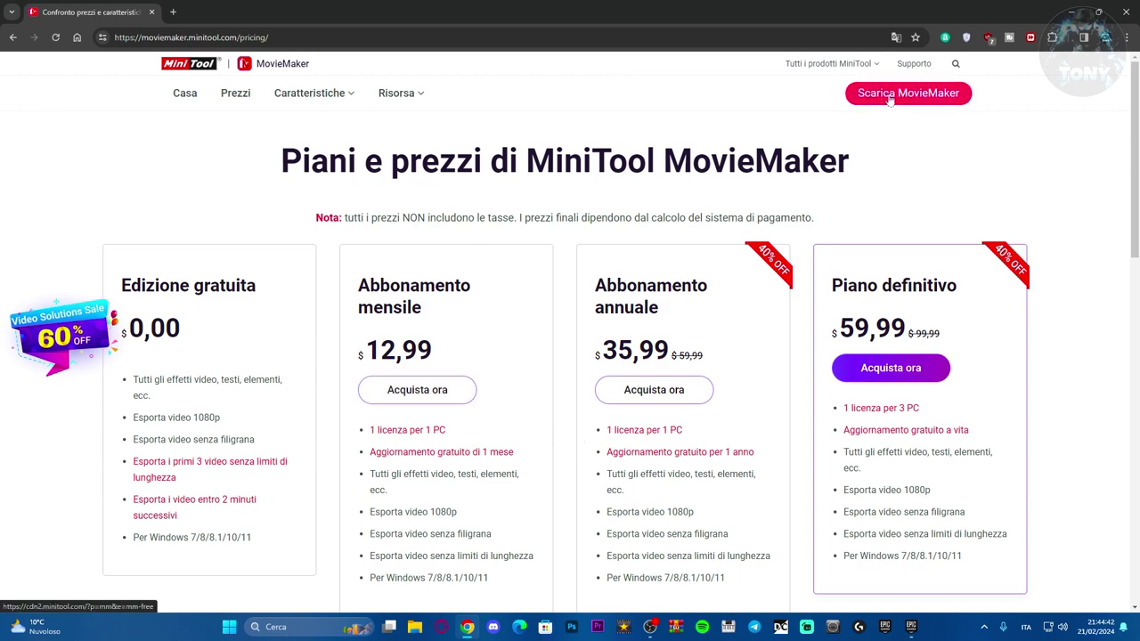
Step: Bring the mmm-setup and MiniTool MovieMaker icons to the middle of the desktop, and launch MovieMaker to its empty editor
click(1072, 9)
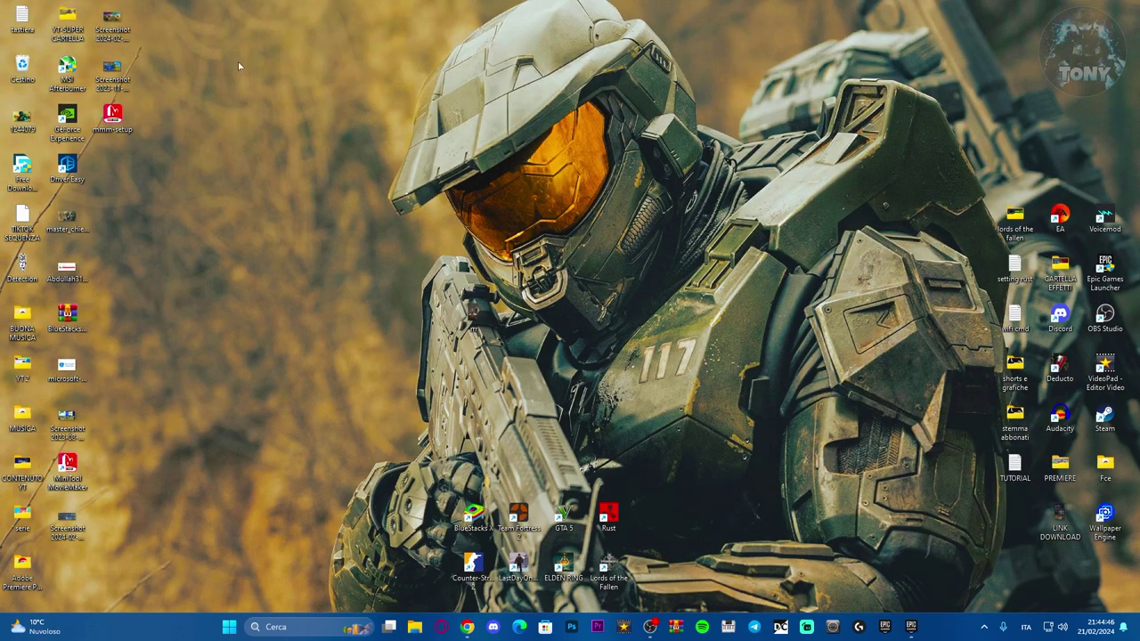
drag(112, 116, 429, 268)
drag(144, 414, 525, 272)
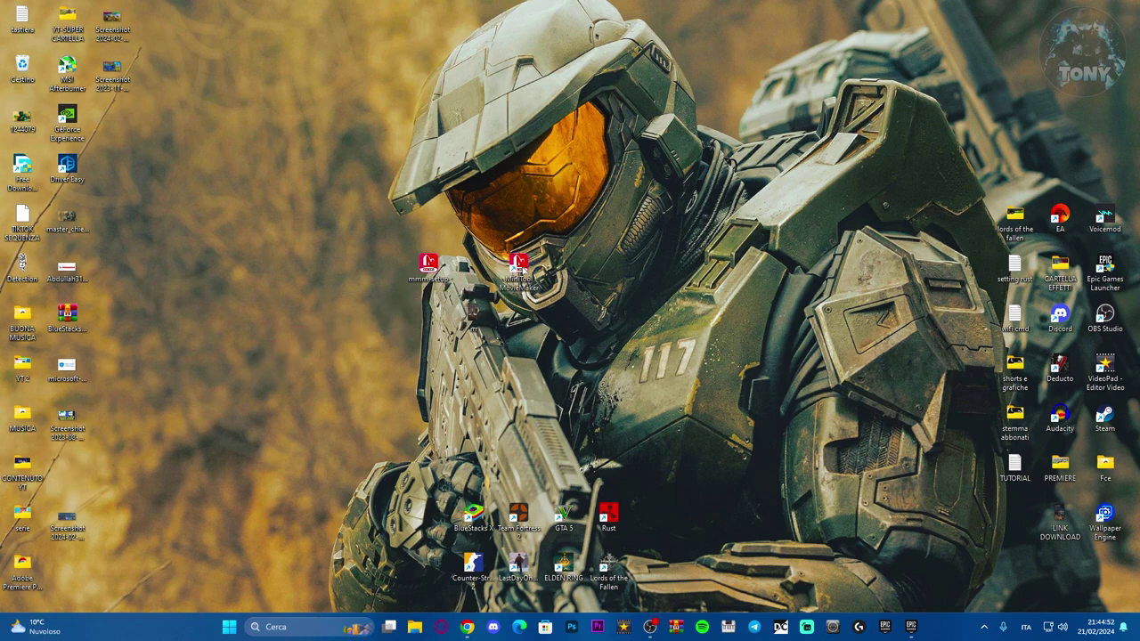
double_click(519, 265)
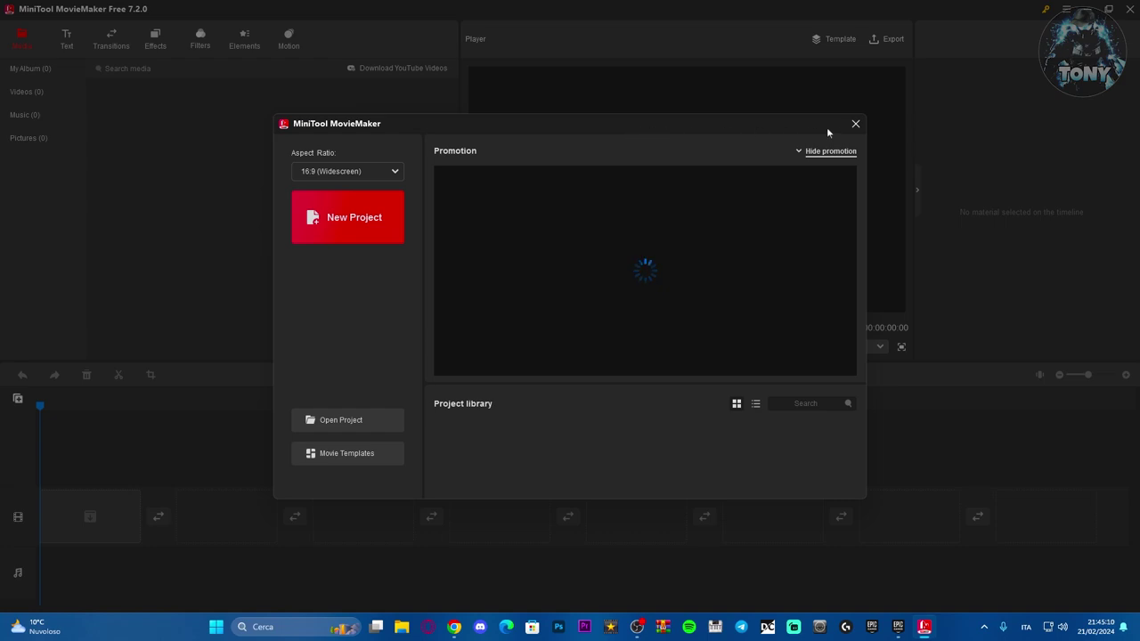
click(855, 124)
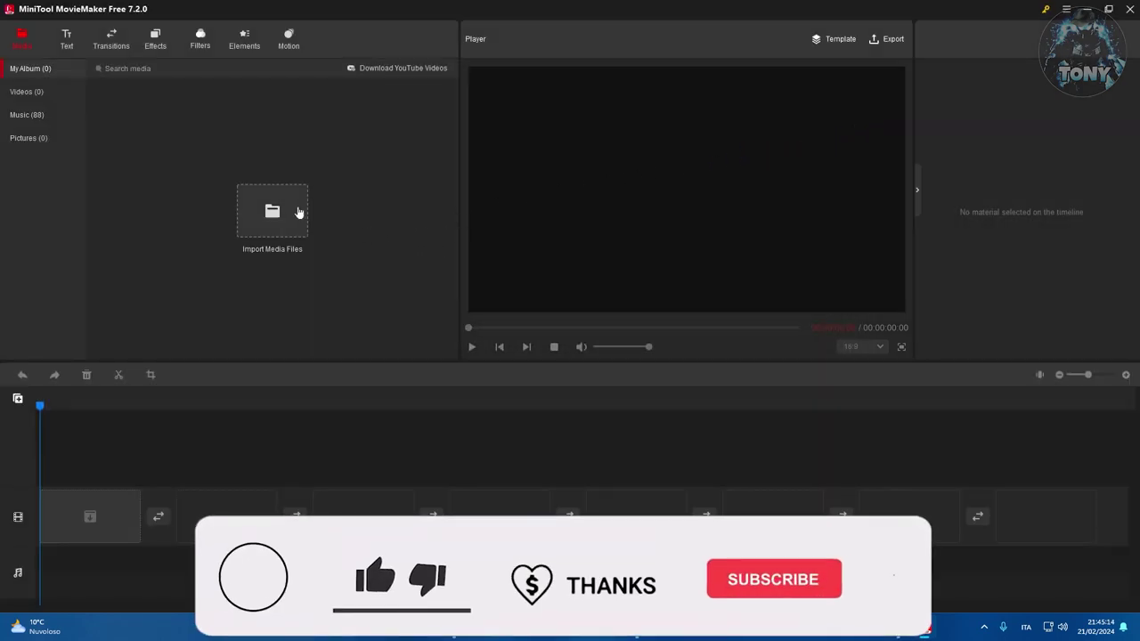
Step: Import the rrrrrrrrrrrrrrrrrrr video from the Elden Ring folder and place it on the video track
click(297, 212)
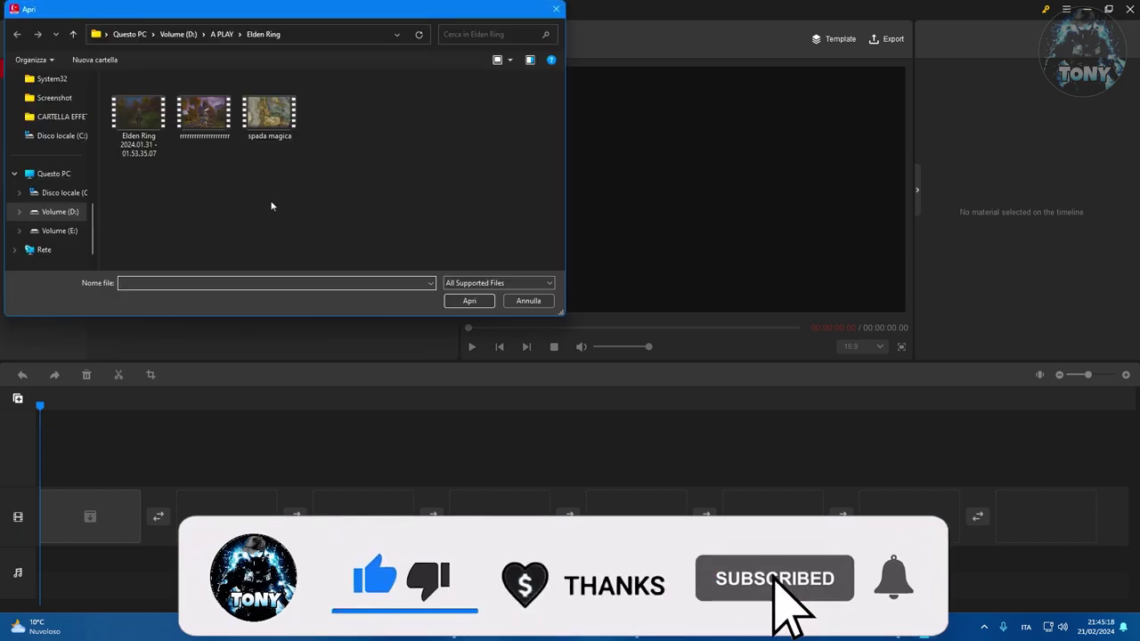
click(204, 114)
click(458, 300)
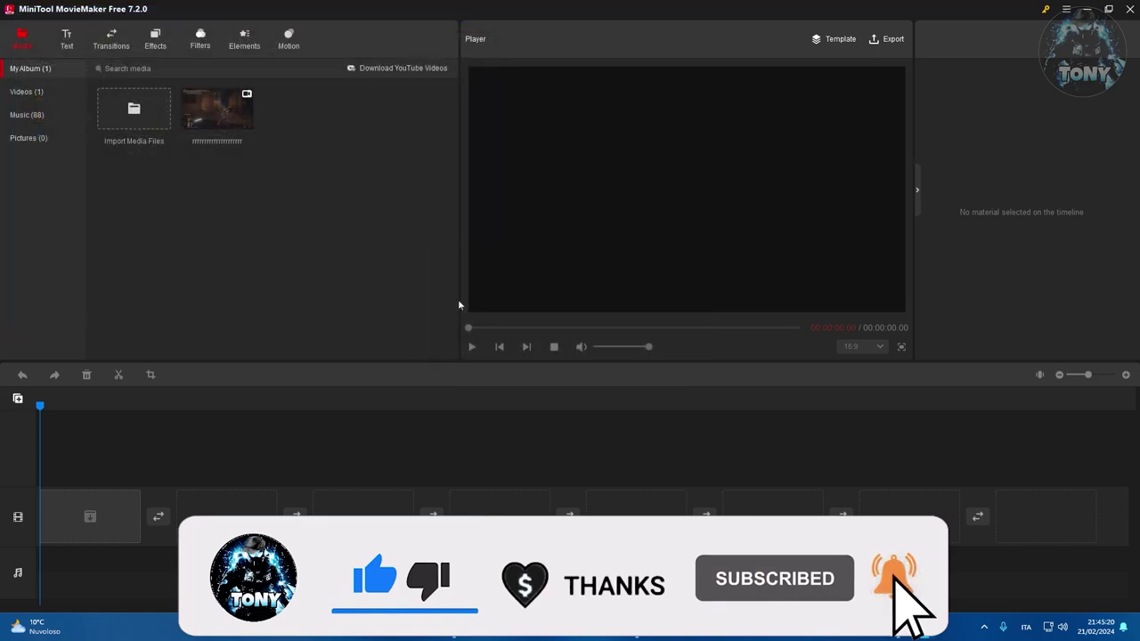
mouse_move(222, 110)
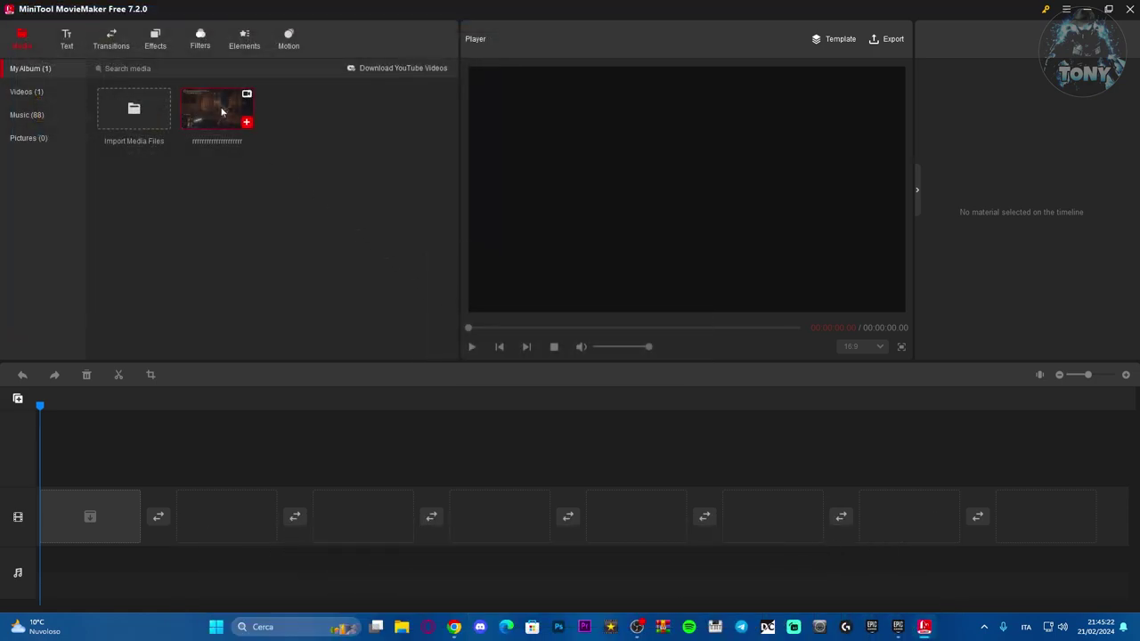
drag(250, 266, 89, 504)
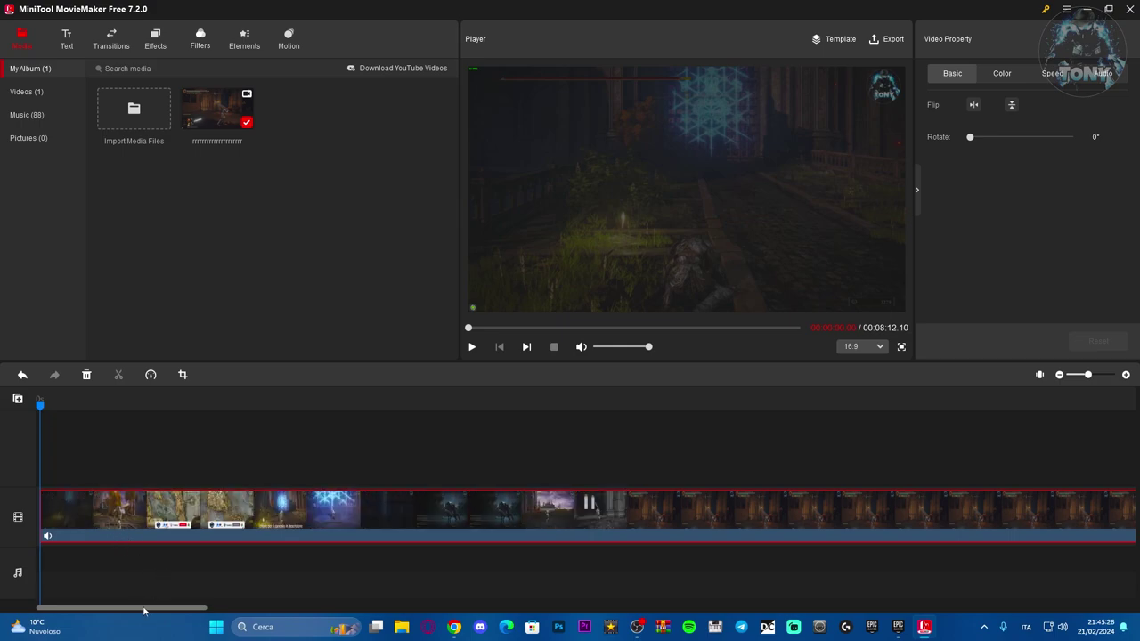
Step: Split the video clip near its beginning, at the map scene
key(space)
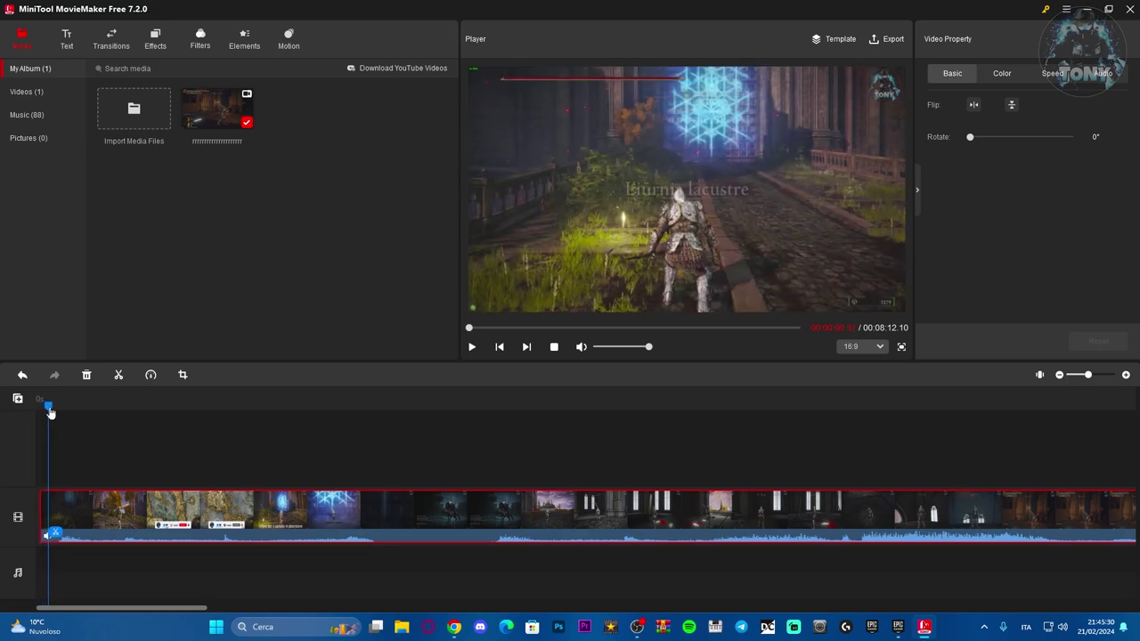
drag(74, 414, 116, 407)
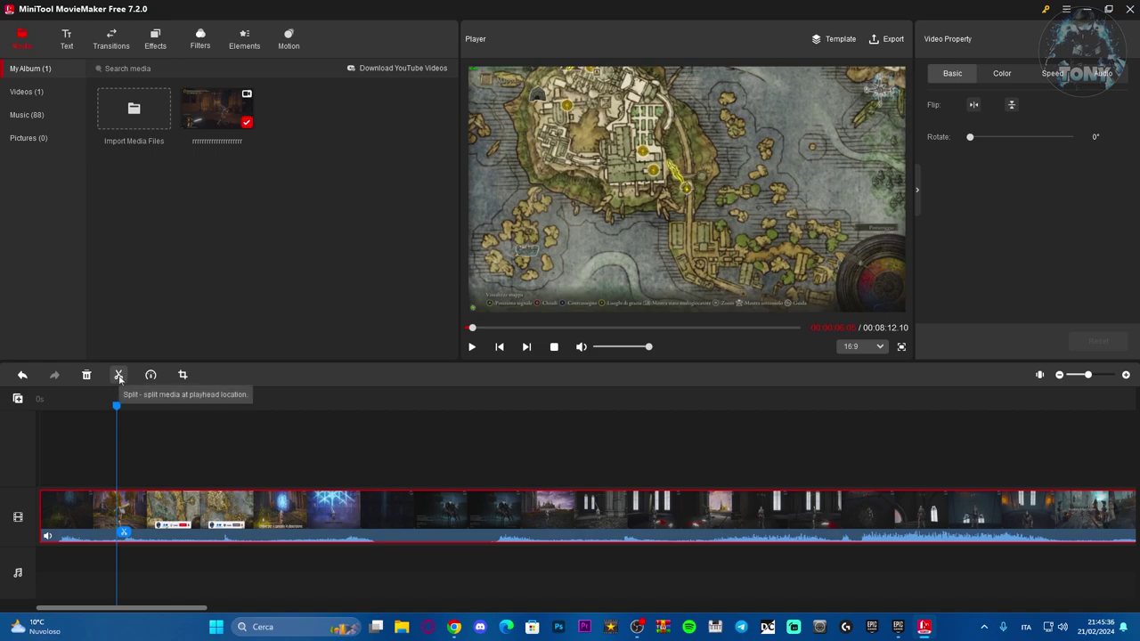
click(117, 375)
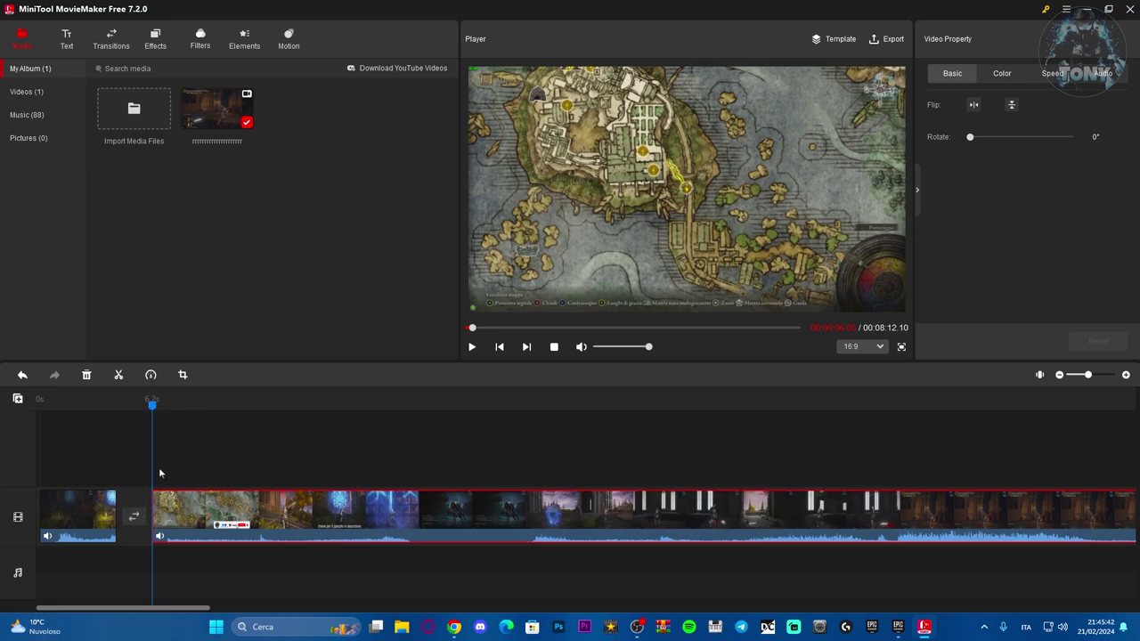
Step: Add the ColourDistance transition between the two clips and play back the cut
click(114, 40)
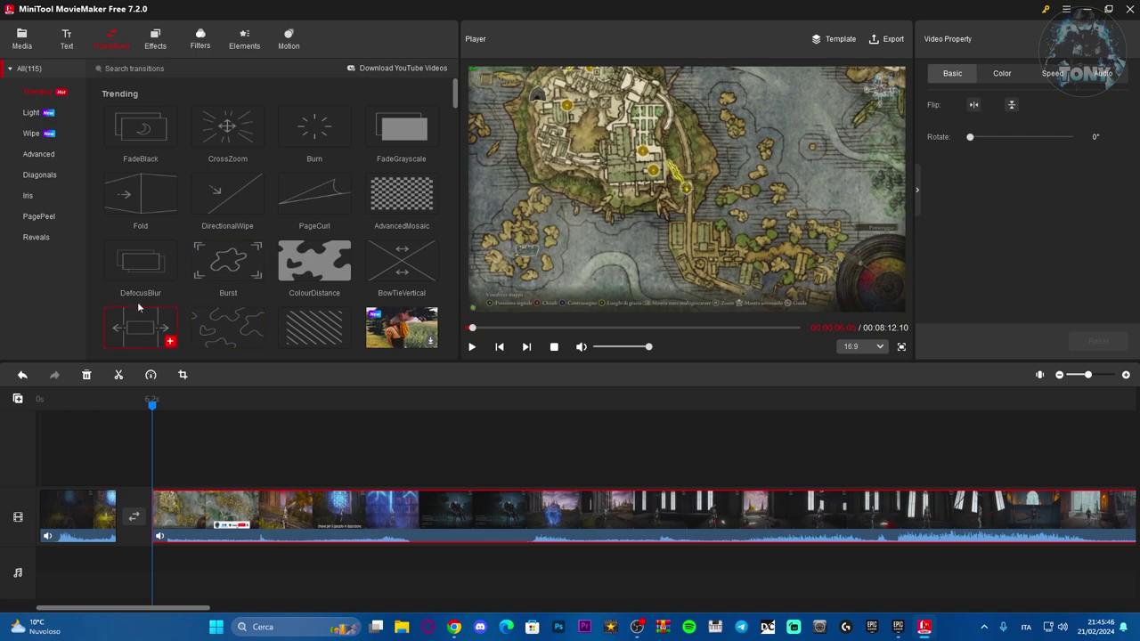
mouse_move(414, 140)
drag(134, 517, 124, 514)
drag(124, 408, 104, 418)
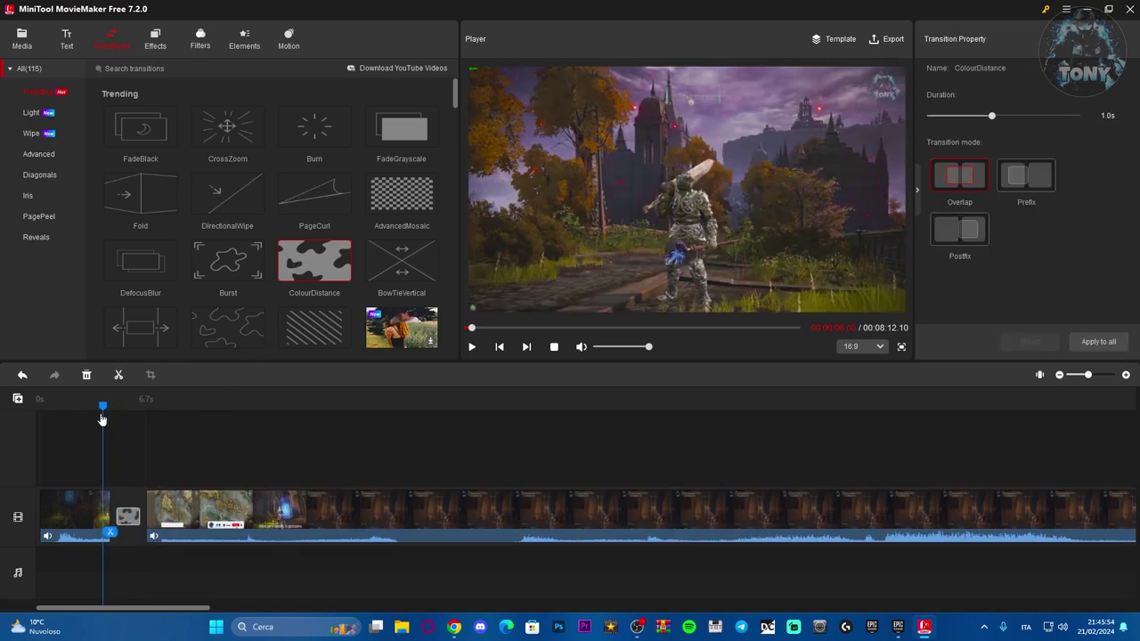
click(472, 346)
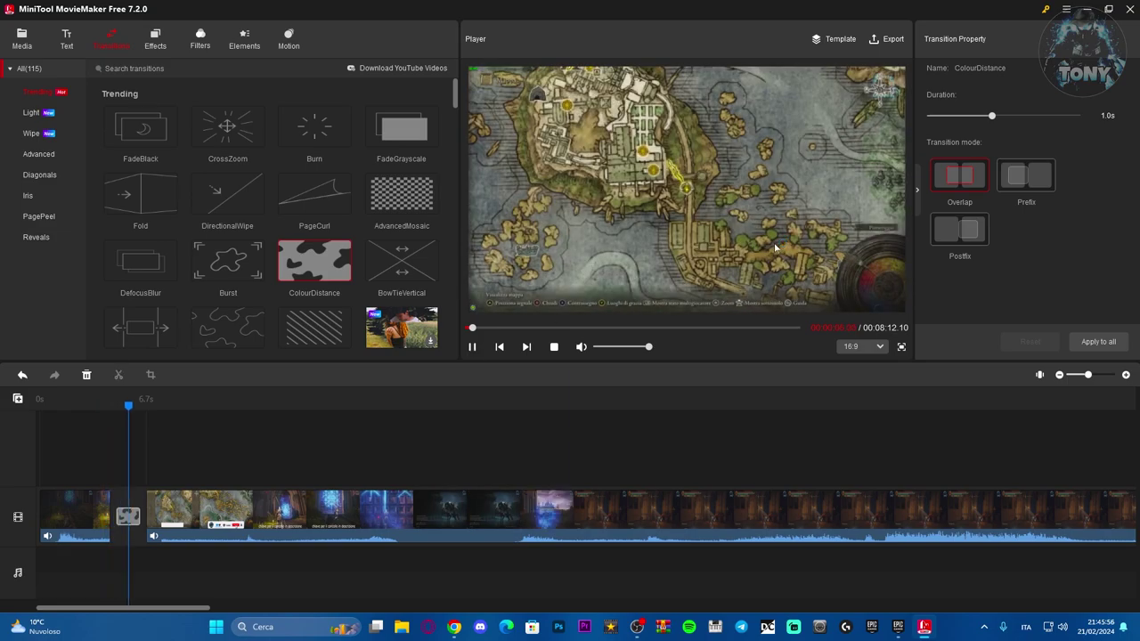
click(473, 346)
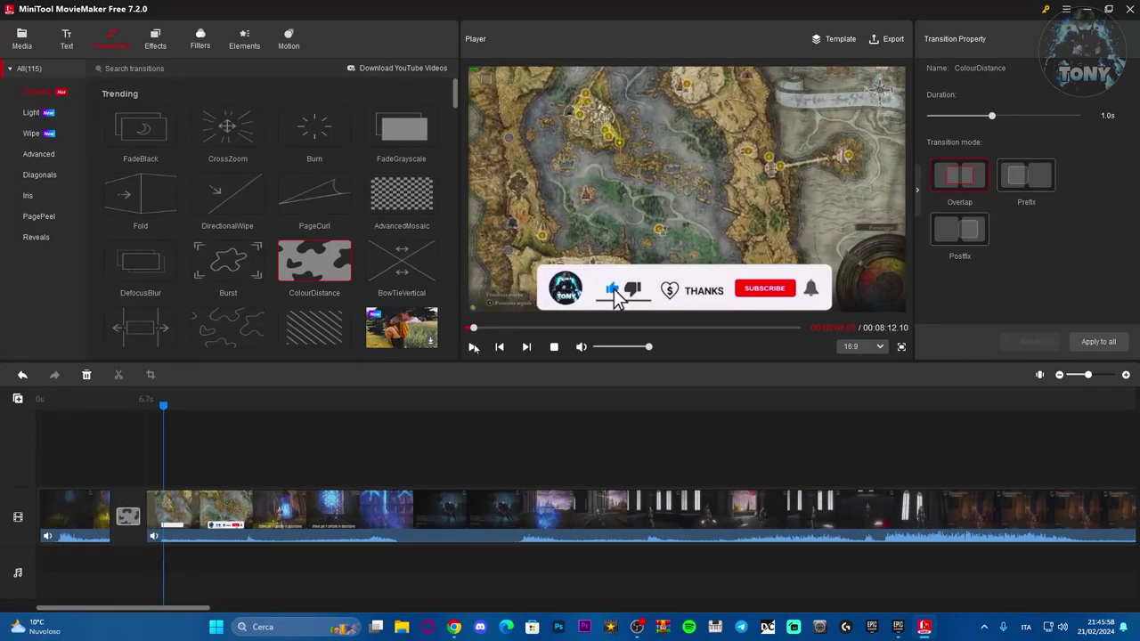
Step: Replace the transition between the two clips with Fold and preview it
click(166, 203)
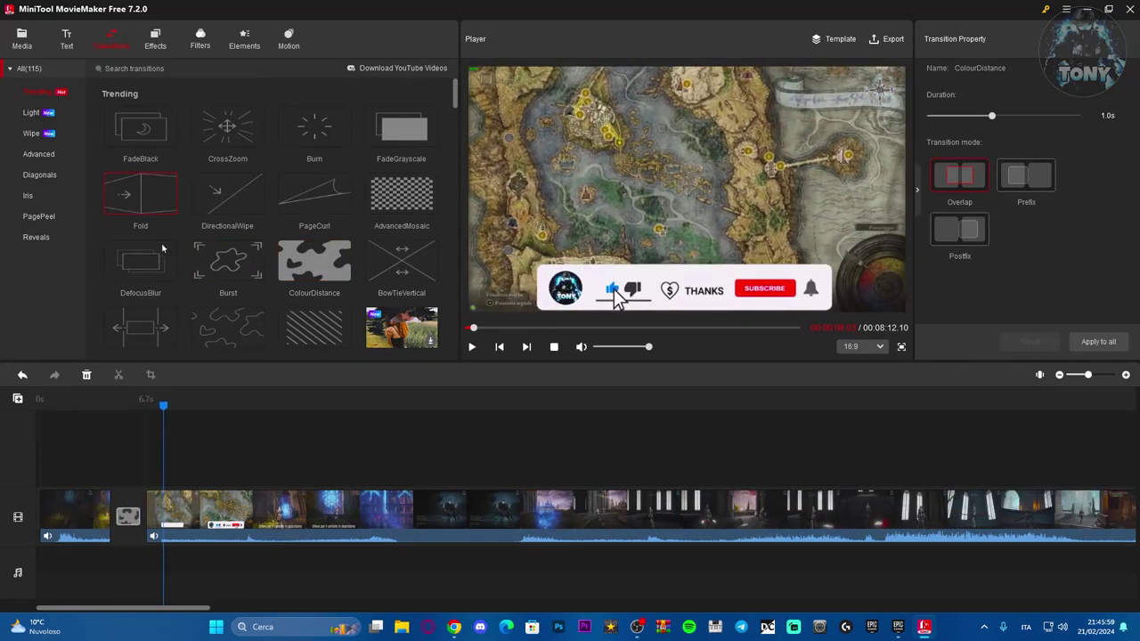
click(132, 515)
drag(128, 408, 101, 408)
click(472, 347)
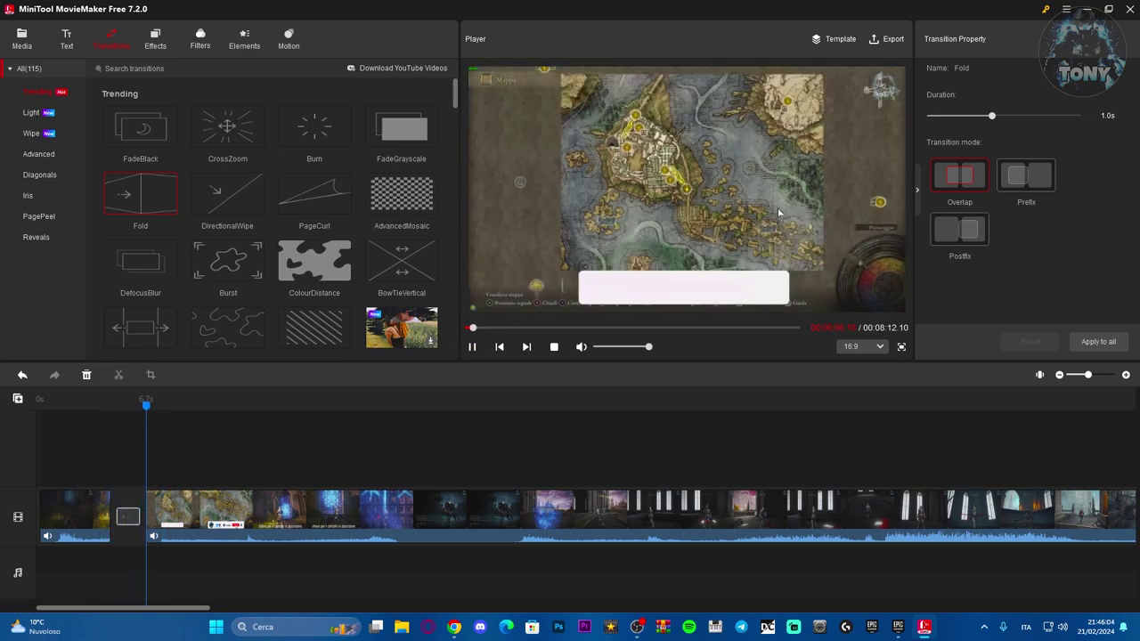
click(473, 347)
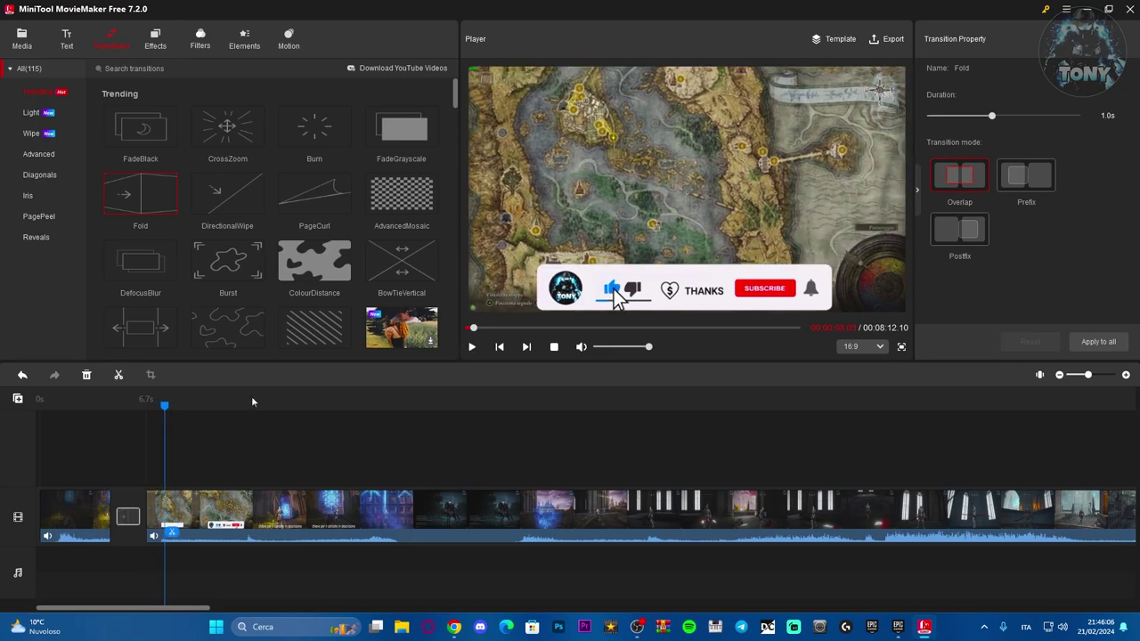
drag(165, 408, 97, 420)
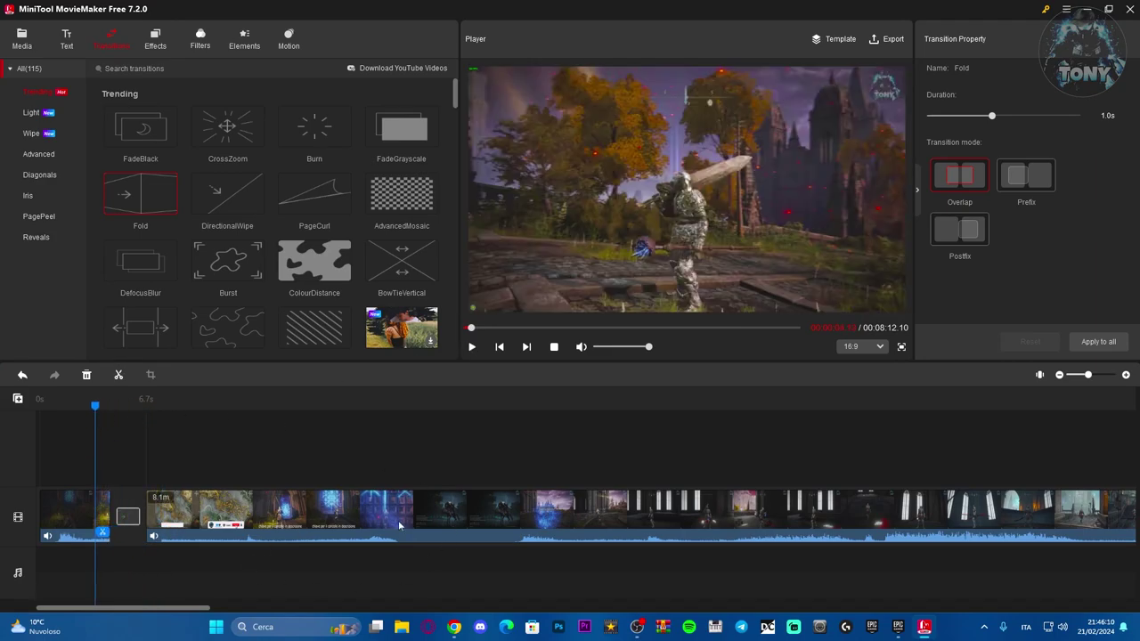
Step: Apply the Ink Well filter to the first clip and play the video from the start
click(201, 39)
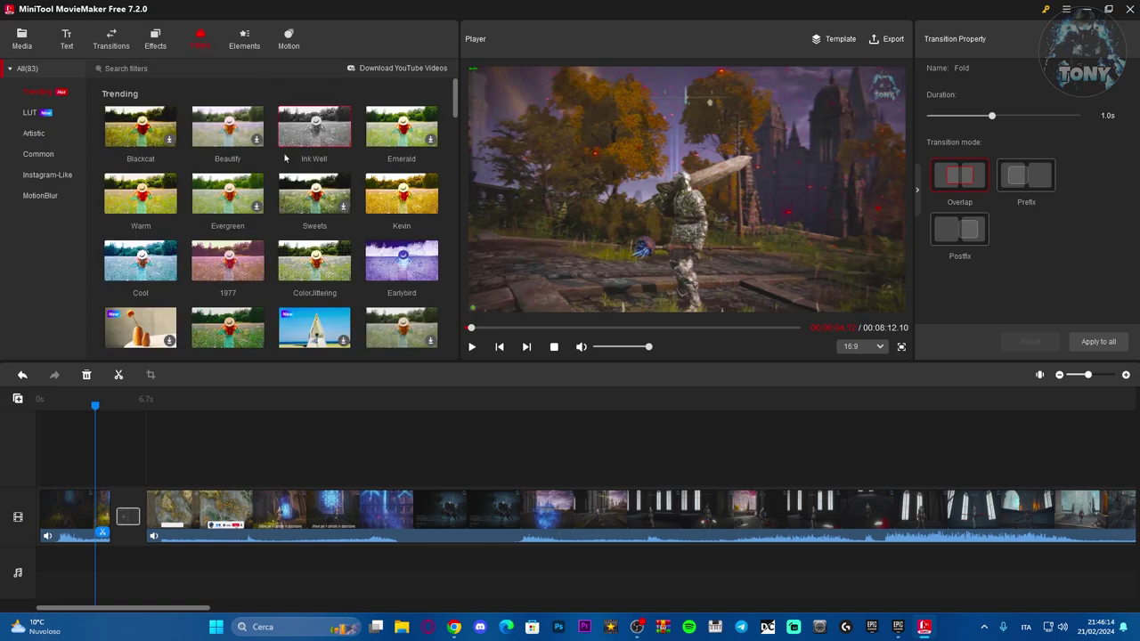
drag(73, 509, 75, 511)
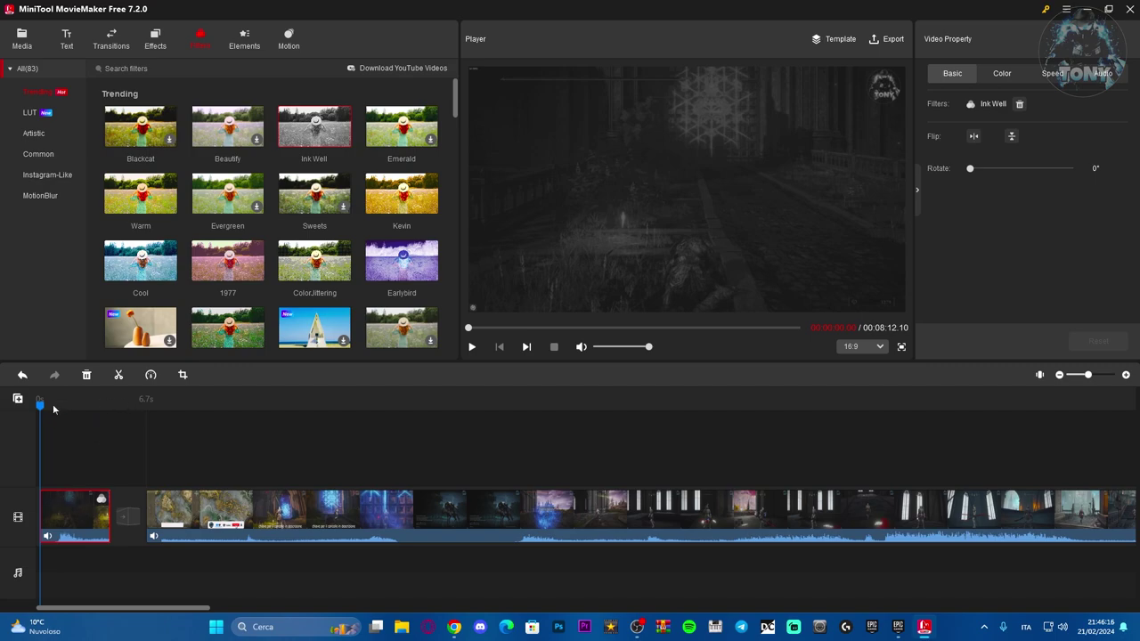
click(471, 347)
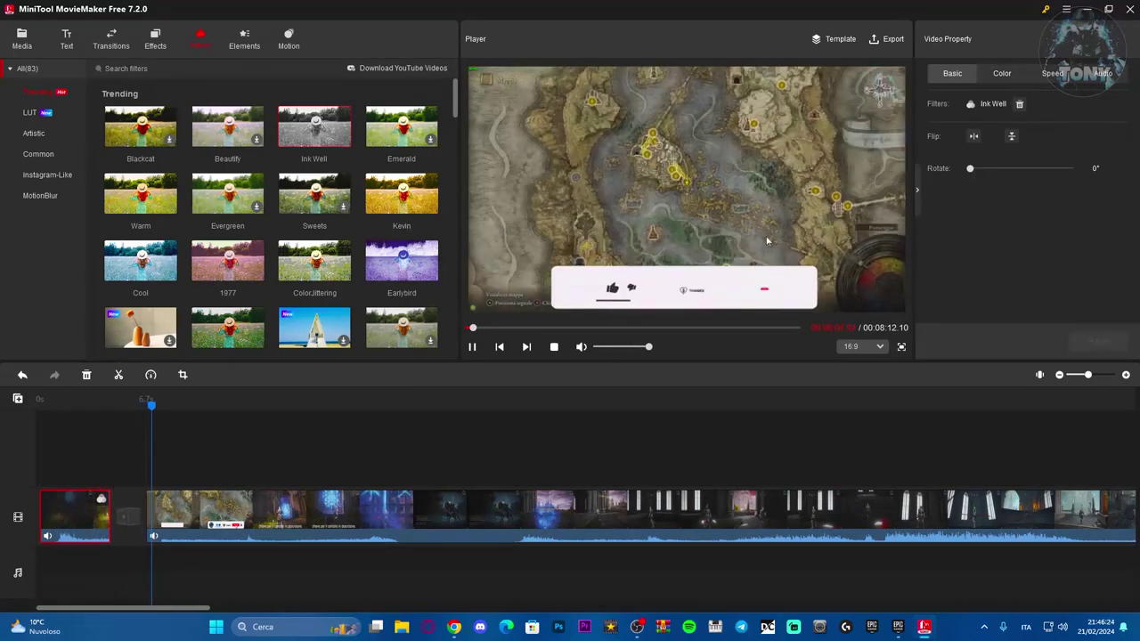
click(473, 347)
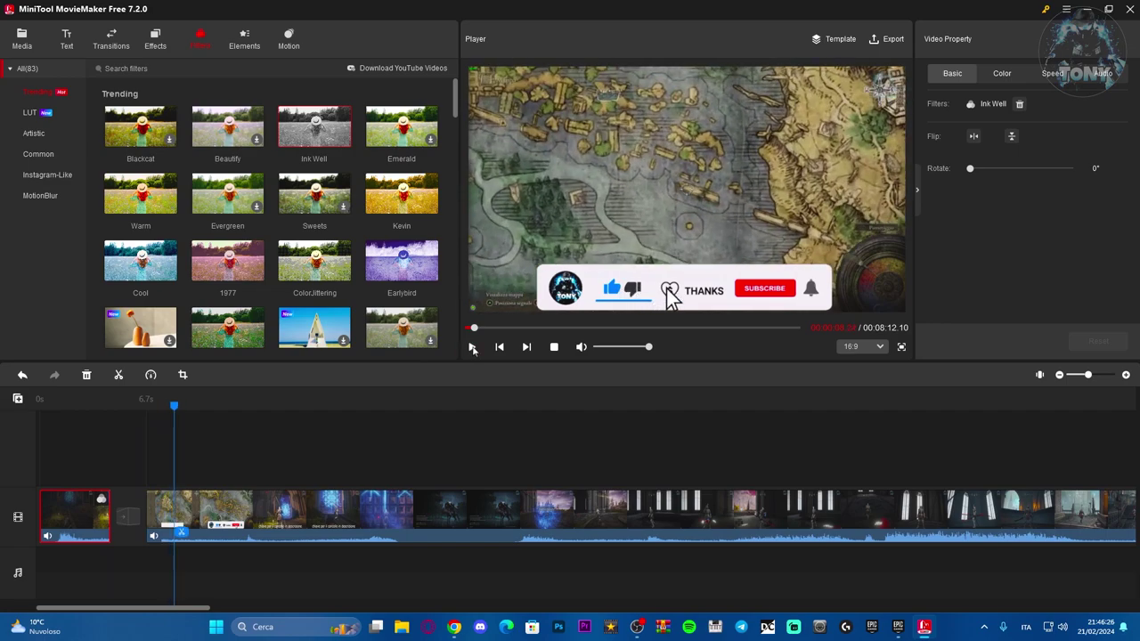
Step: Add the Caption1 text preset to a track above the second clip at the playhead
click(66, 40)
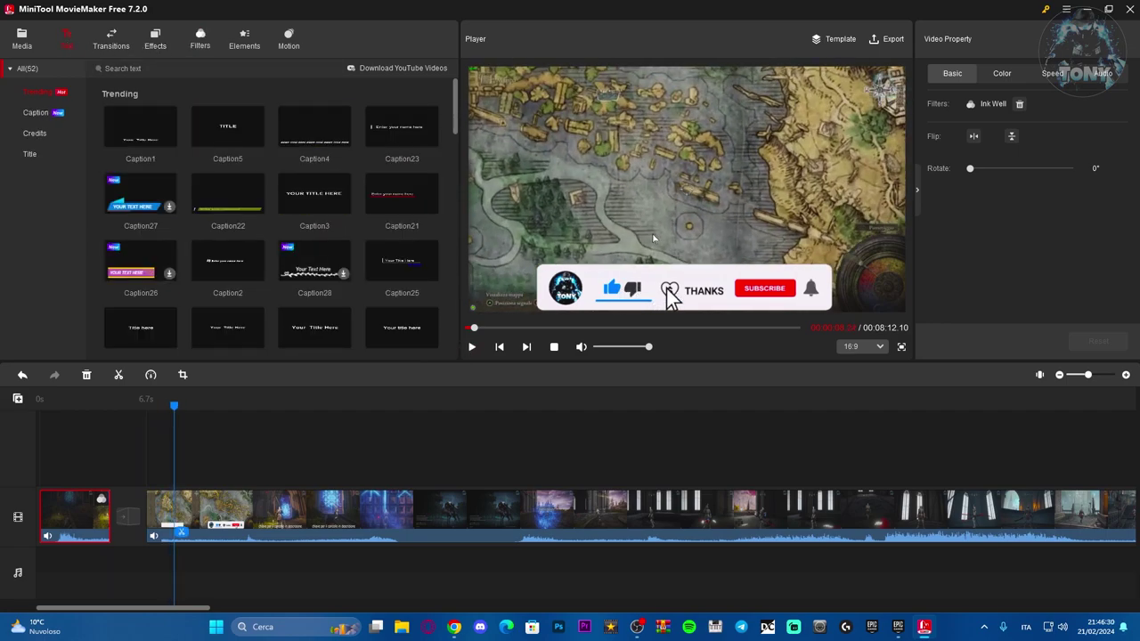
mouse_move(110, 125)
mouse_move(214, 277)
click(169, 142)
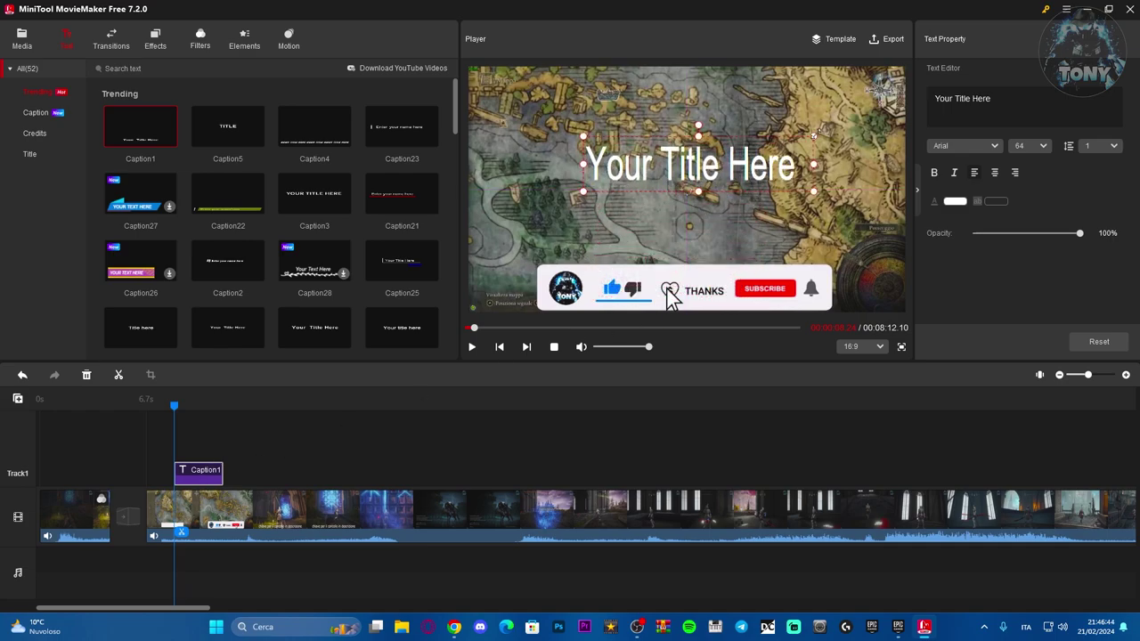
Step: Enlarge the title and place it in the upper part of the frame, and change its text to "ciao"
drag(763, 150, 750, 146)
drag(807, 114, 862, 100)
drag(786, 138, 784, 115)
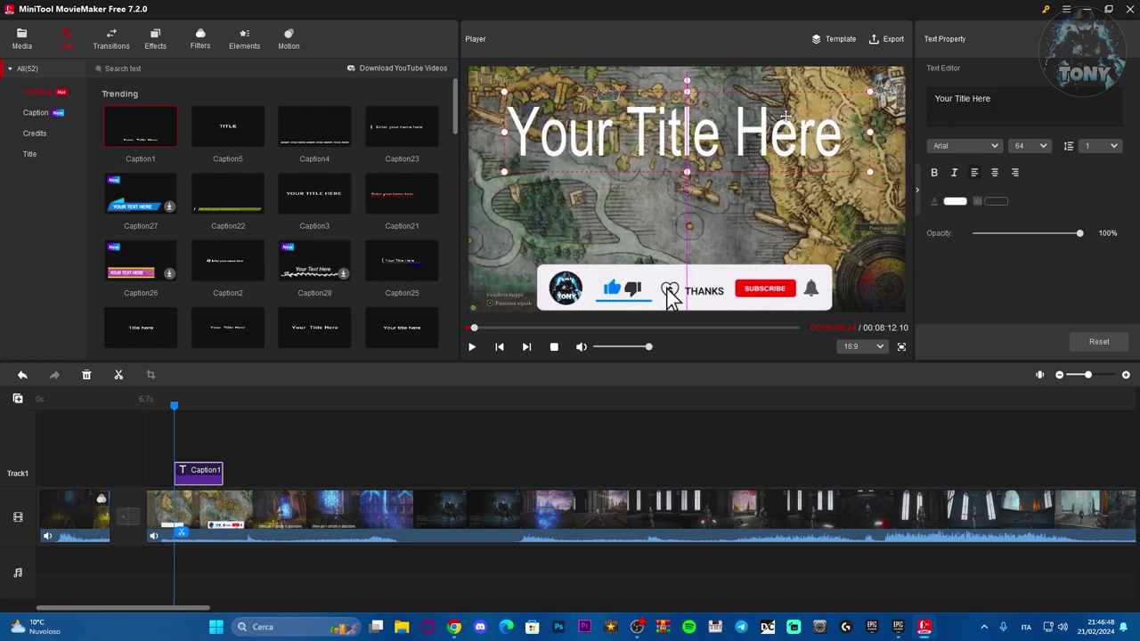
drag(1024, 96, 935, 106)
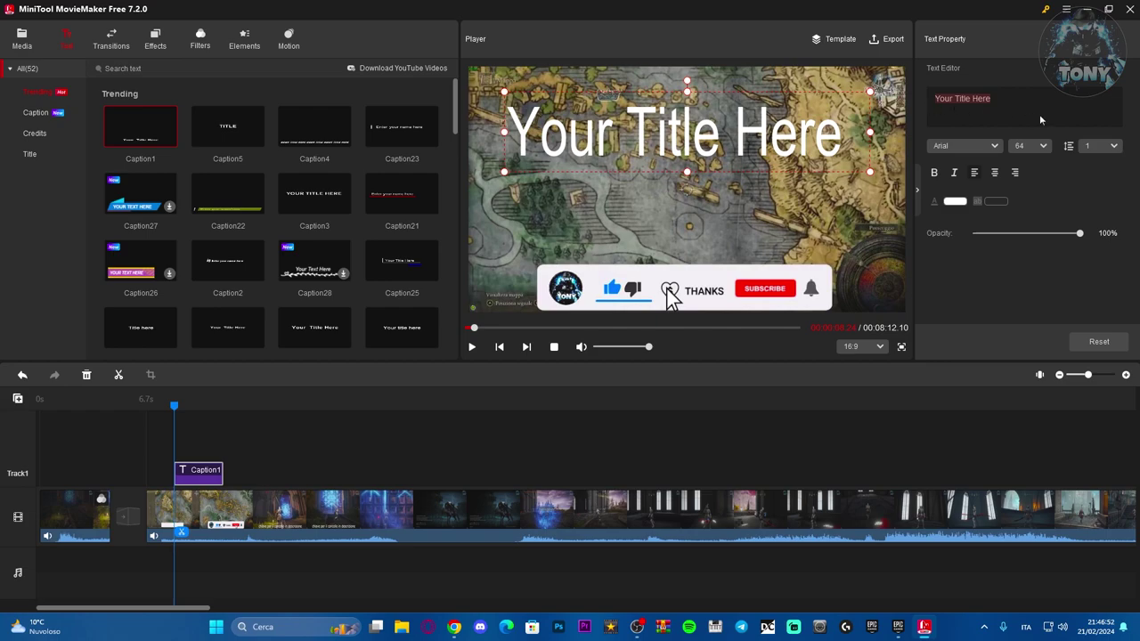
text(ciao)
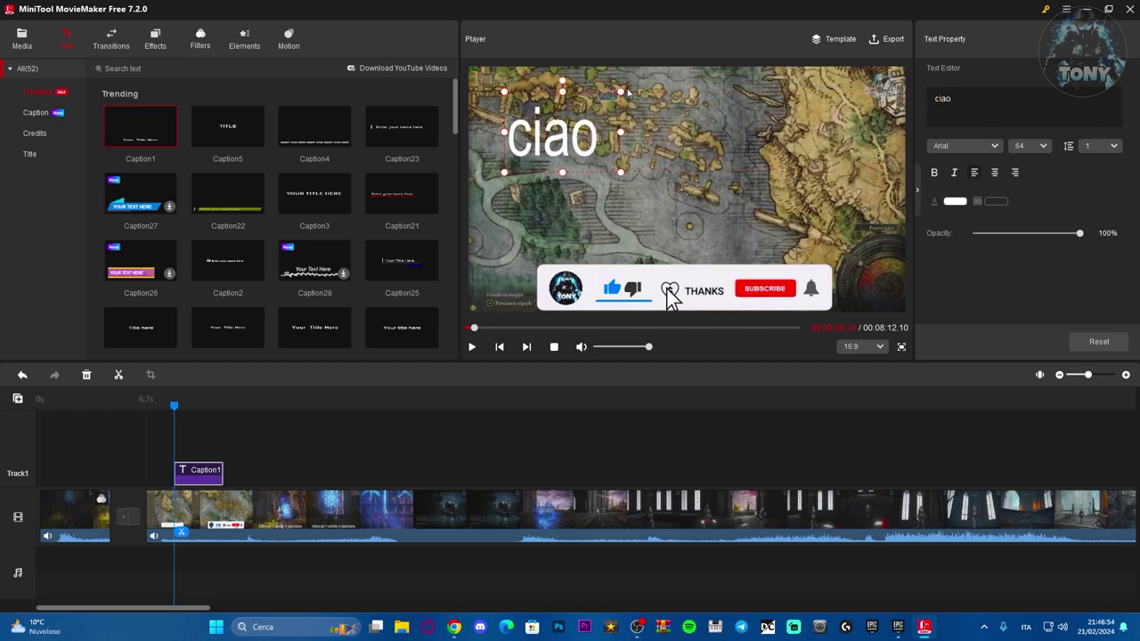
Step: Stretch the "ciao" title wider across the upper part of the frame and set its font size to 40
drag(621, 91, 869, 79)
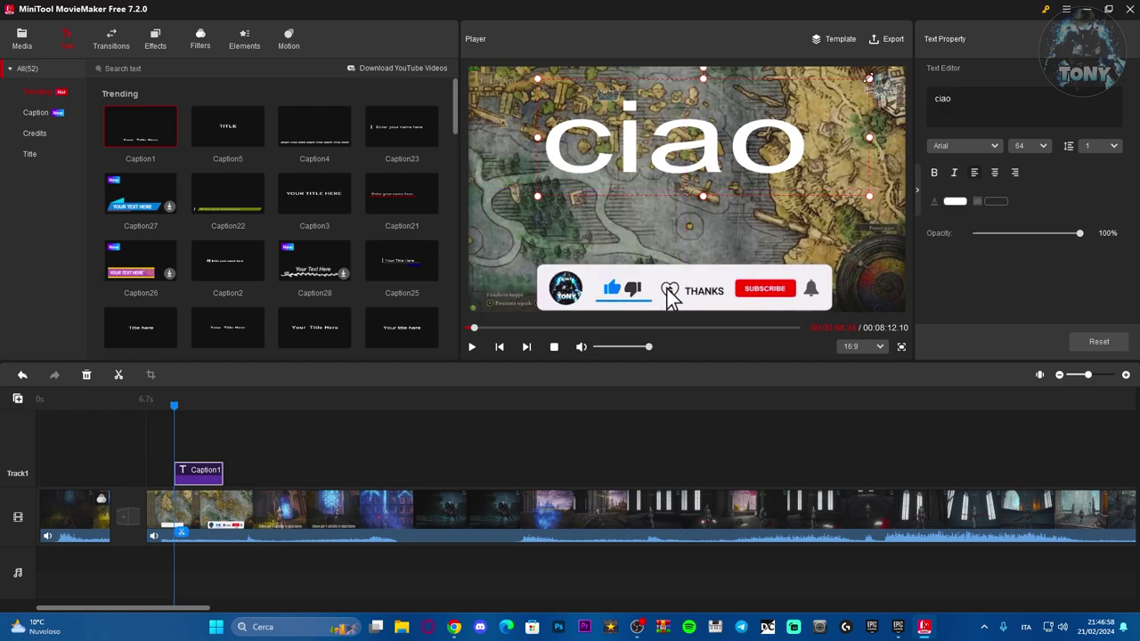
click(1042, 147)
click(1017, 206)
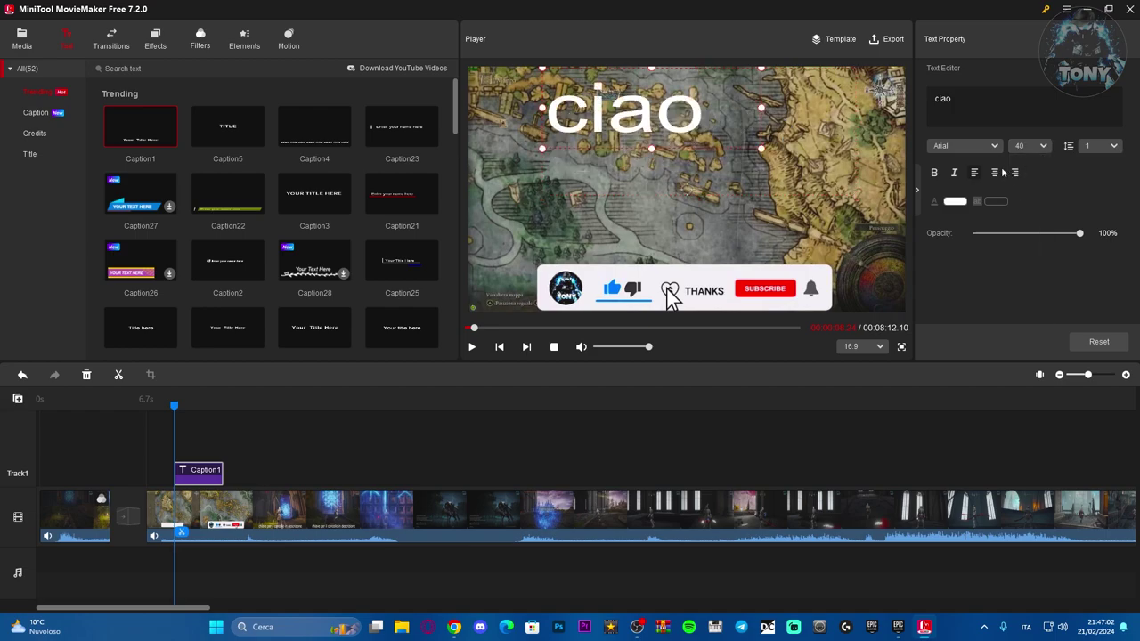
click(974, 147)
click(1067, 194)
click(961, 203)
click(1104, 208)
Step: Make the "ciao" title bold and italic, and centre its text alignment
click(934, 173)
click(954, 172)
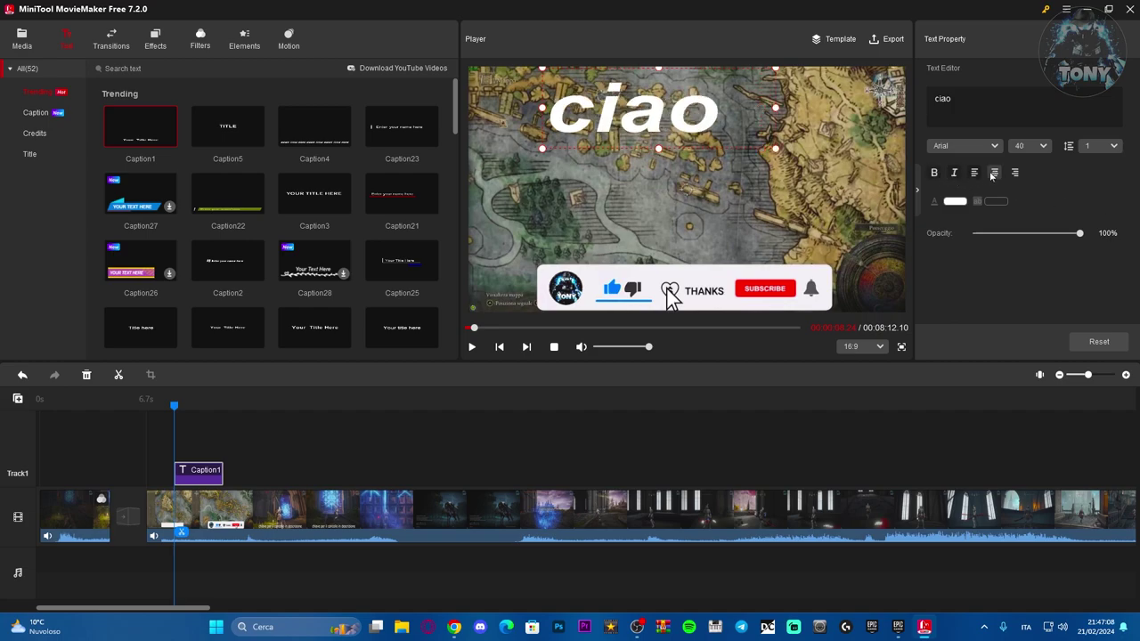
click(994, 173)
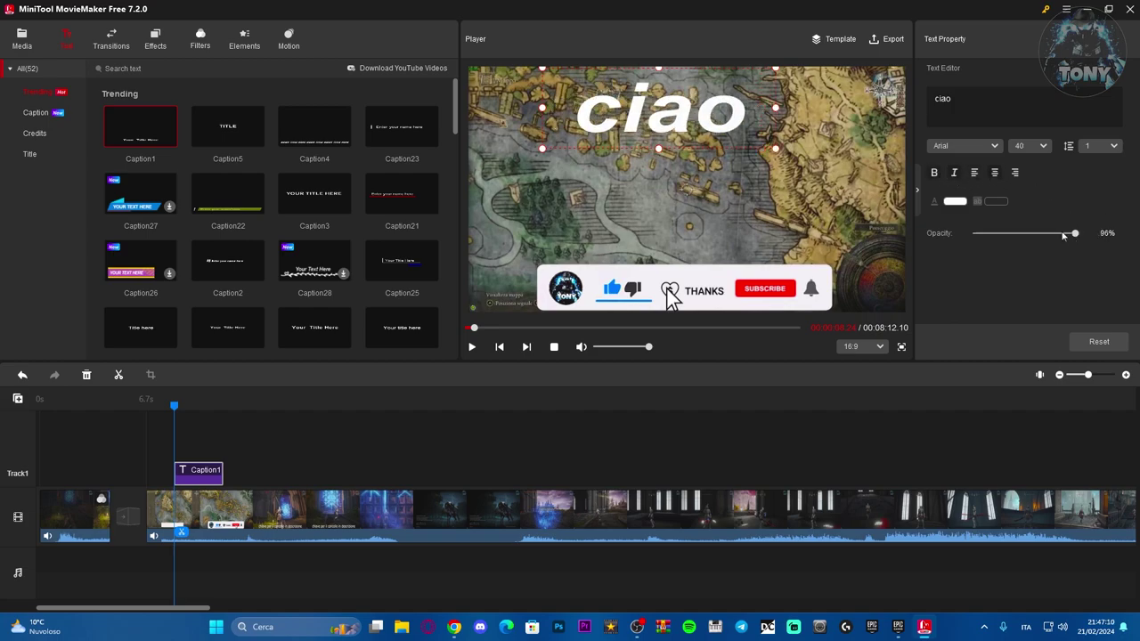
Step: Reduce the title's opacity to 41% and reposition it near the middle of the frame, above the subscribe banner
drag(1078, 236, 1012, 236)
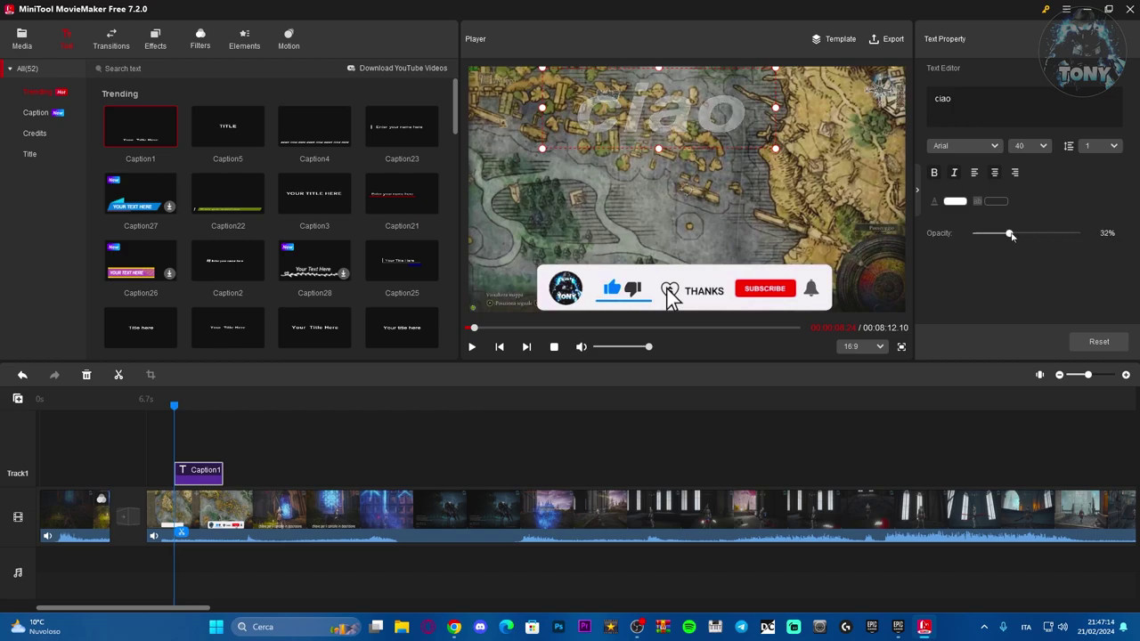
drag(730, 83, 827, 186)
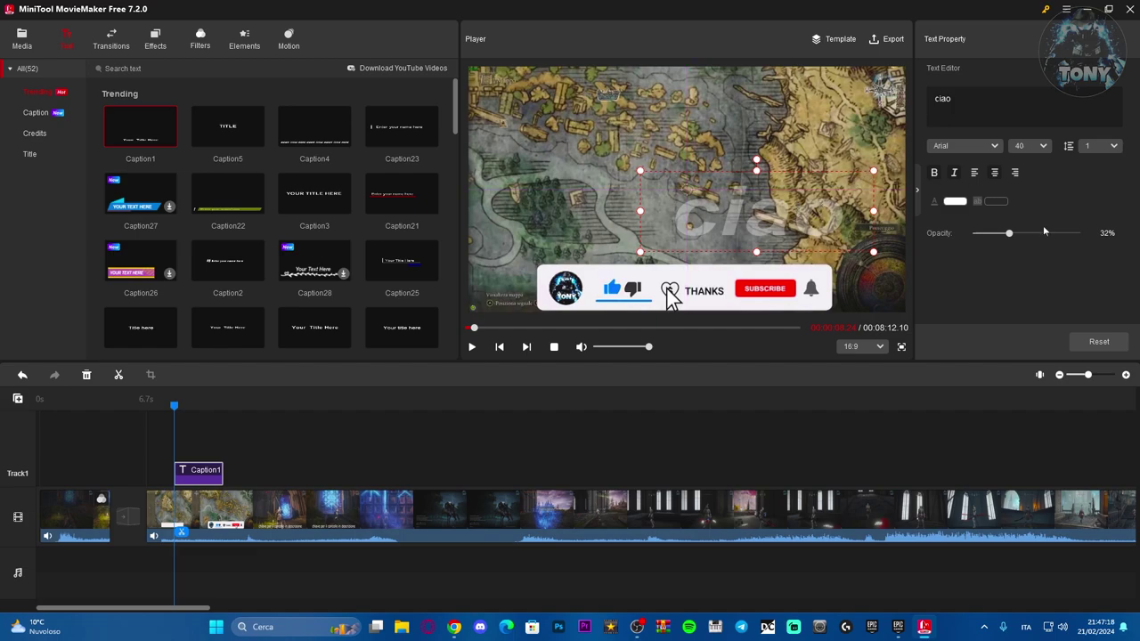
drag(1009, 237, 1018, 235)
drag(818, 221, 740, 161)
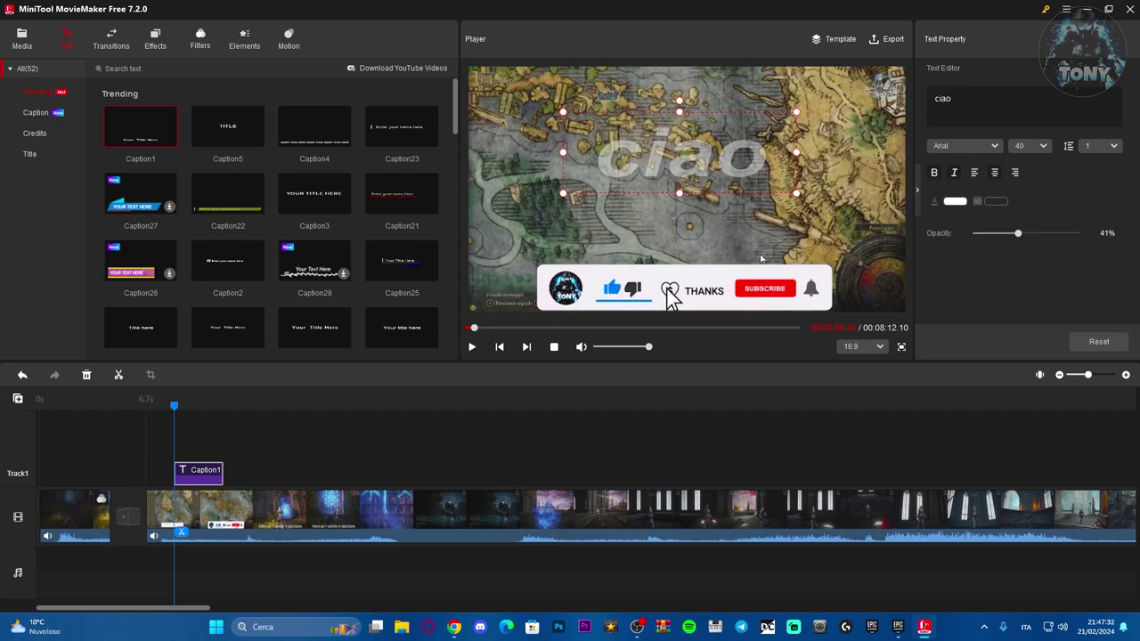
Step: Examine the export options for file name, format, resolution and frame rate, and close them without exporting
click(887, 41)
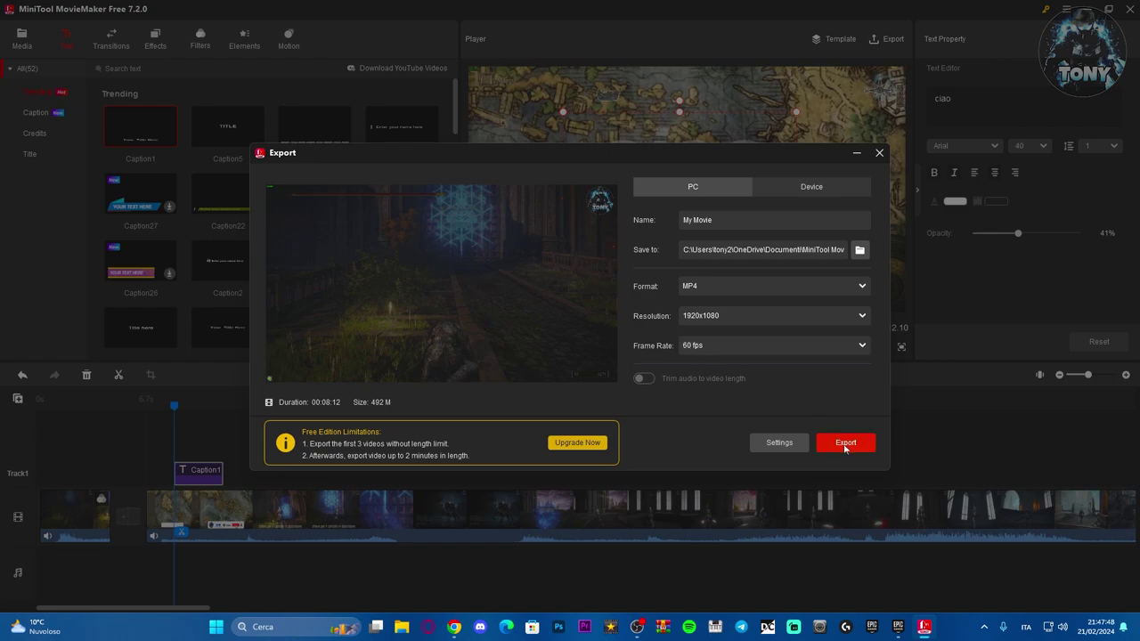
click(879, 152)
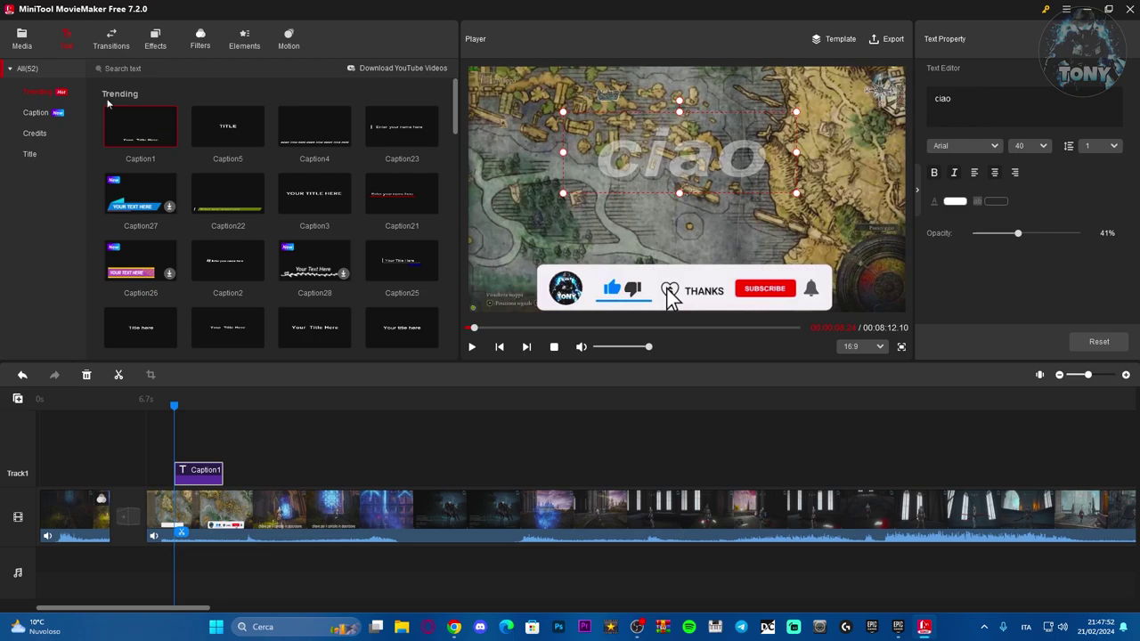
Step: Import the Dan Romer track "Now That This Old World Is Ending" from the MUSICA folder on the Desktop into the media album
click(21, 39)
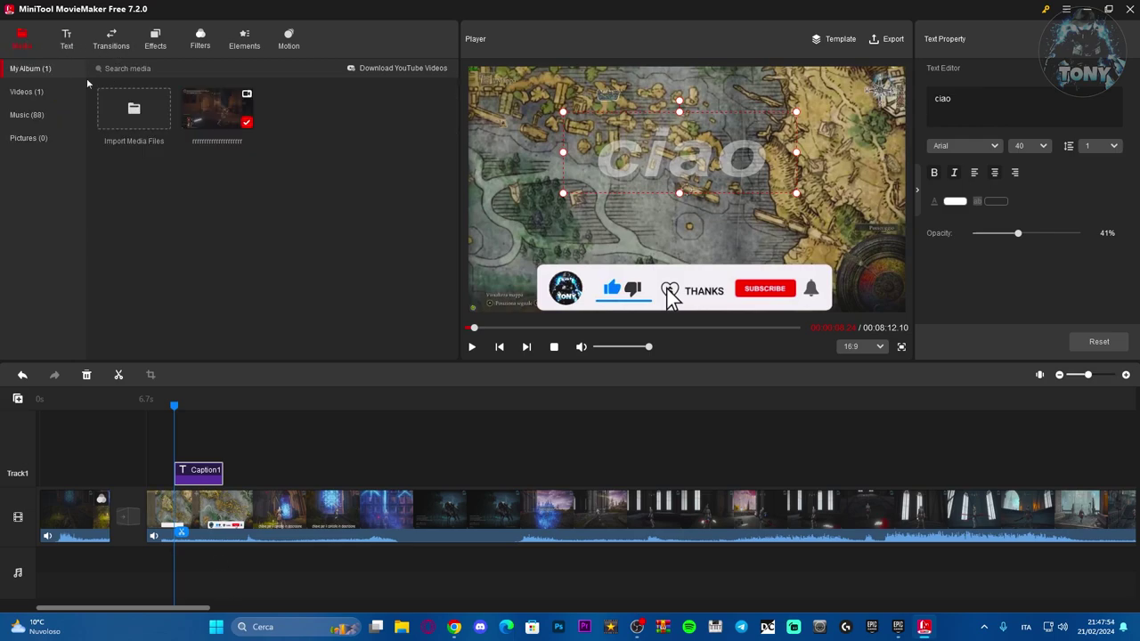
click(133, 108)
scroll(56, 161, up, 3)
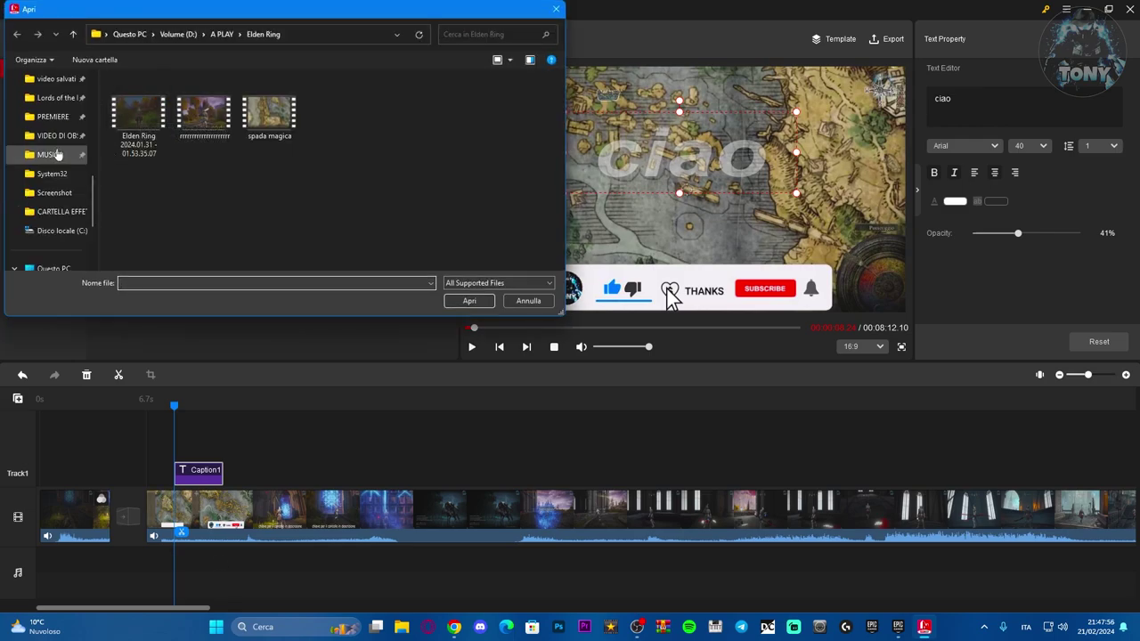
scroll(56, 149, up, 3)
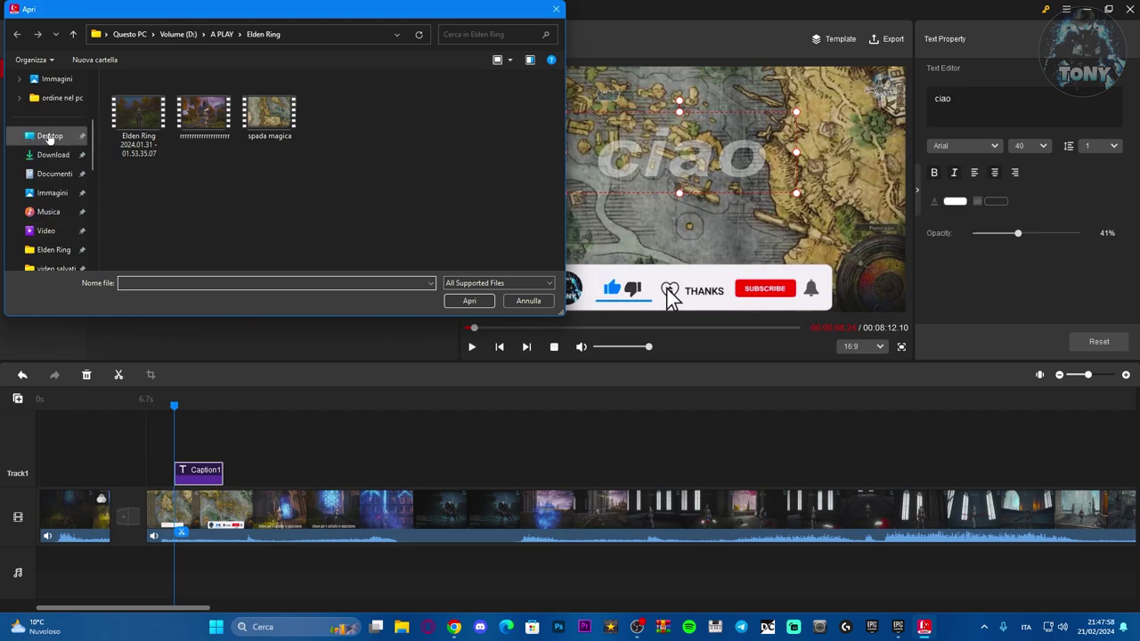
click(47, 136)
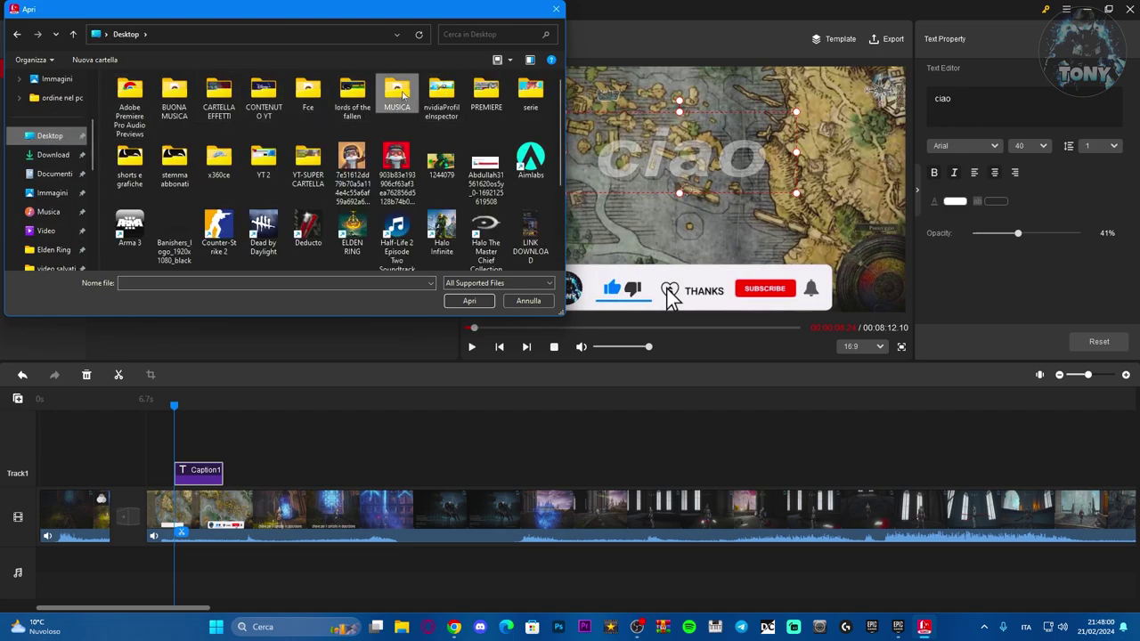
double_click(409, 100)
click(147, 190)
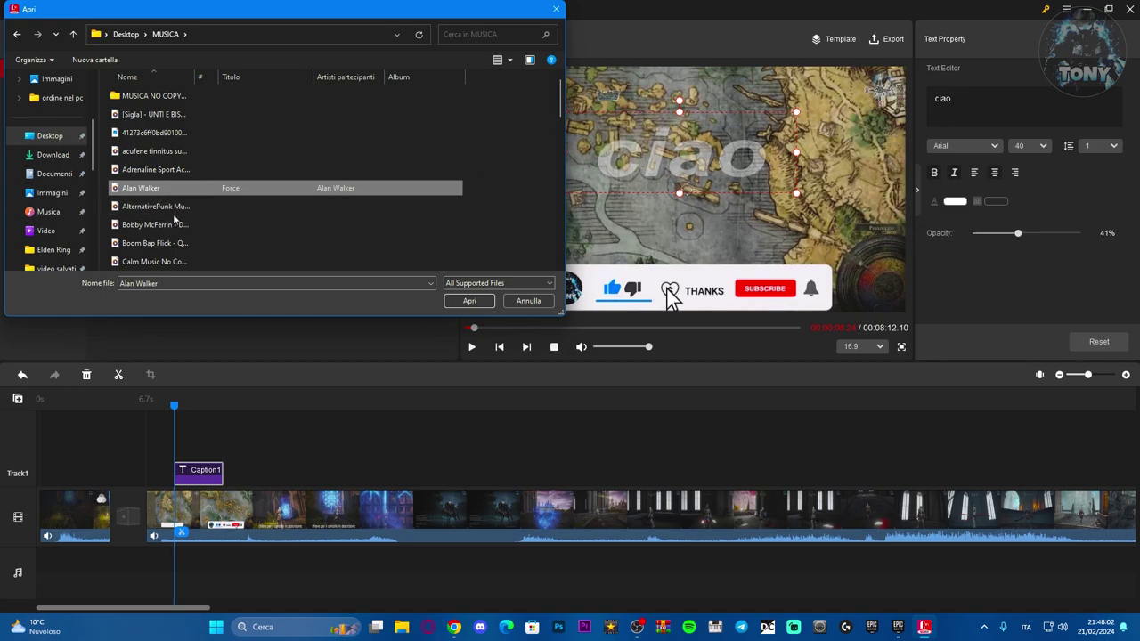
click(169, 225)
scroll(174, 205, down, 3)
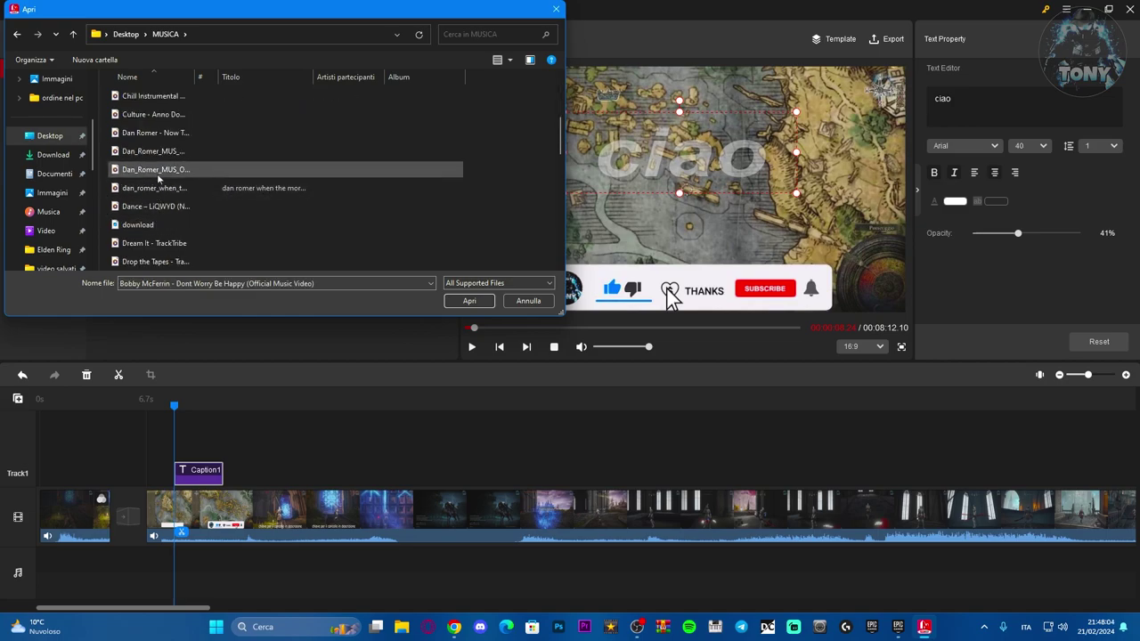
click(160, 133)
click(469, 300)
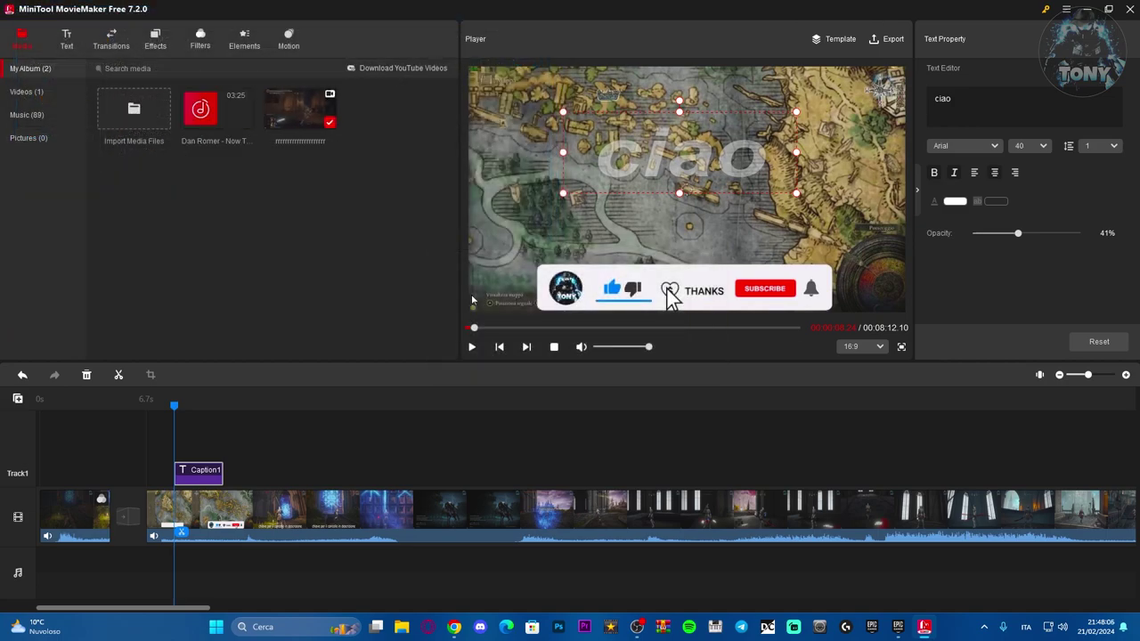
Step: Place the imported song on the music track from the start of the timeline and preview the video through the "ciao" title
click(224, 143)
drag(55, 585, 67, 583)
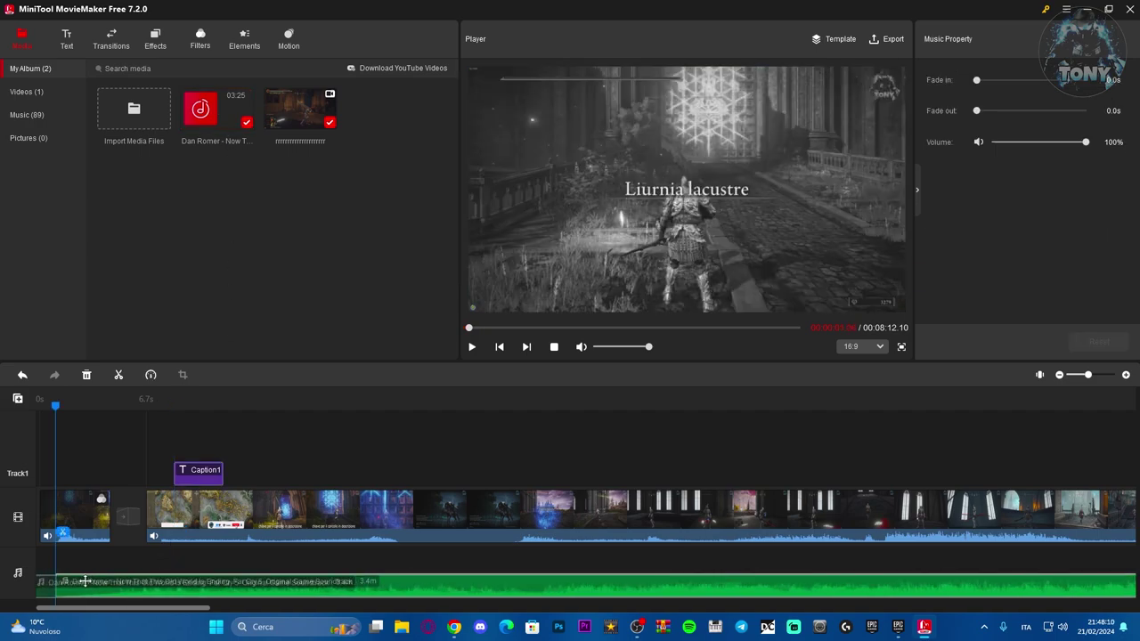
click(472, 347)
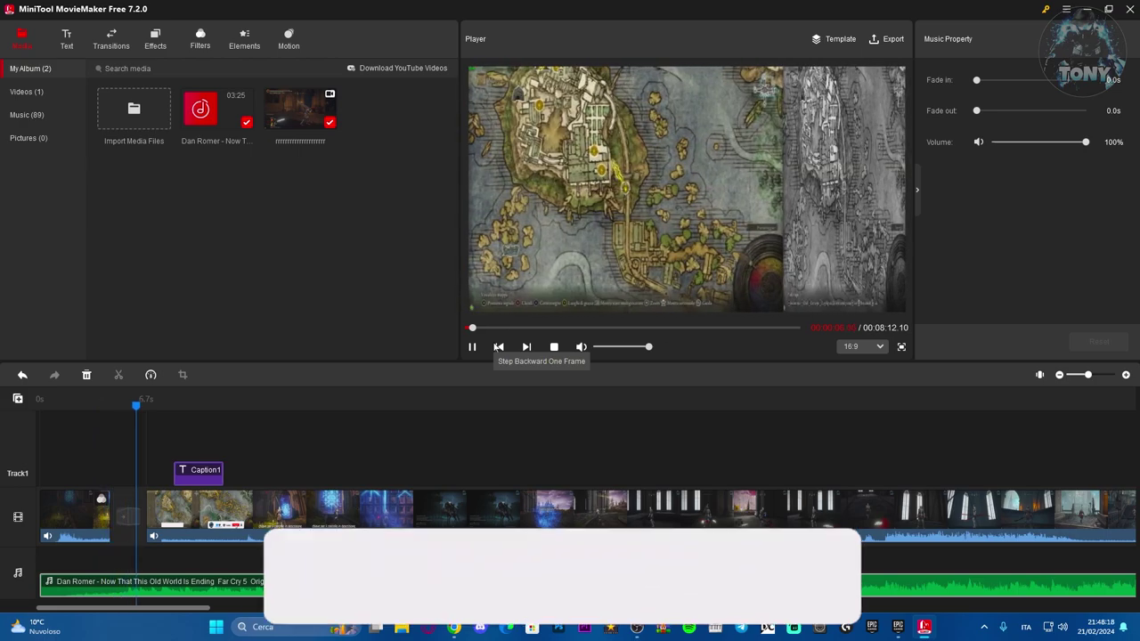
click(473, 347)
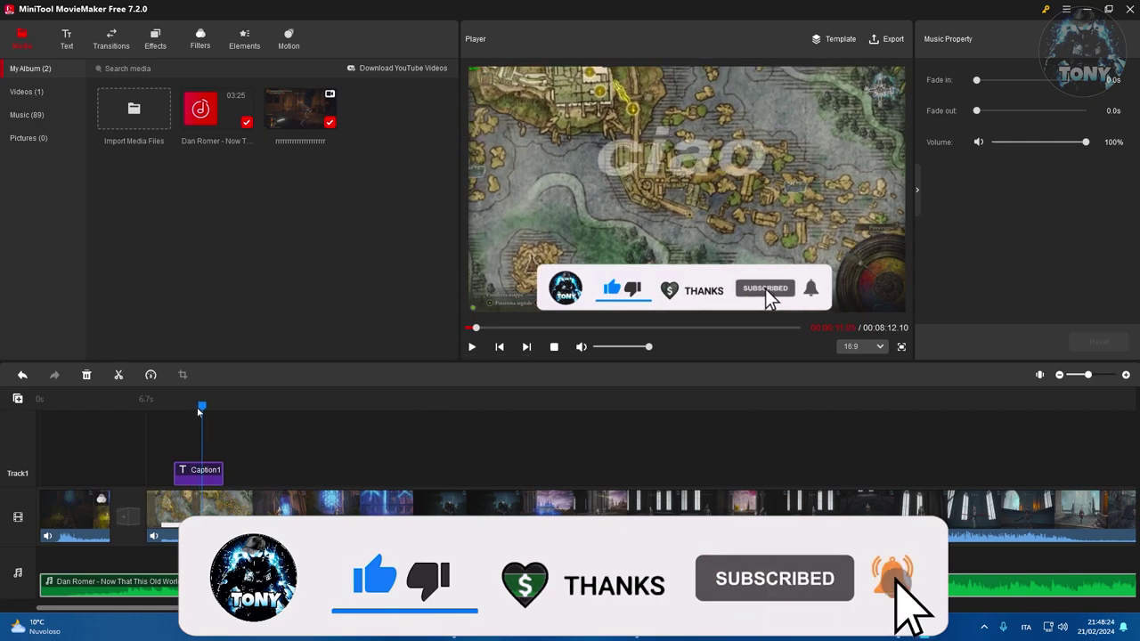
drag(198, 409, 194, 411)
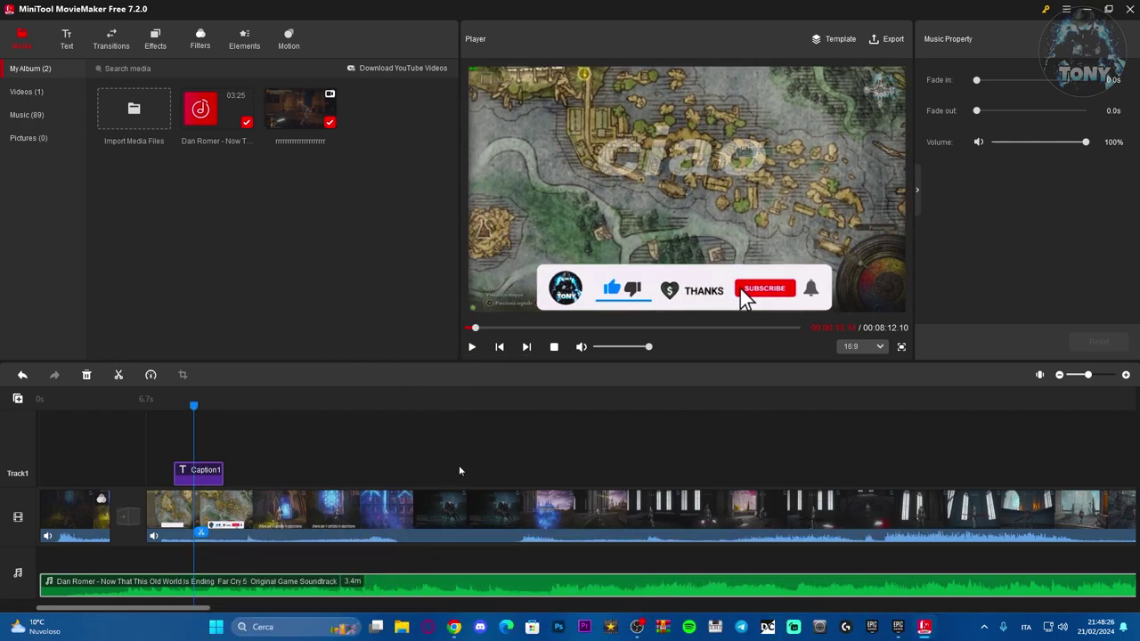